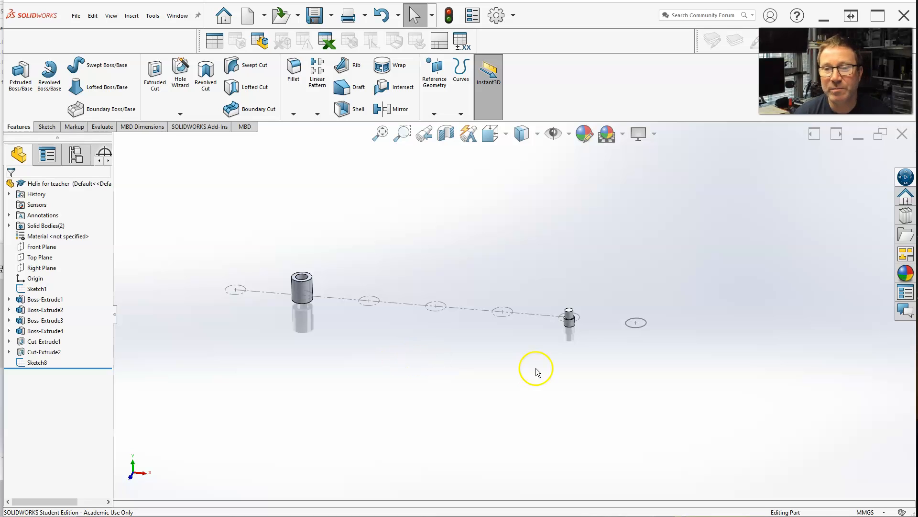
Step: Delete Sketch8, the existing circle sketch on the last construction circle in the row
scroll(612, 355, "down", 1)
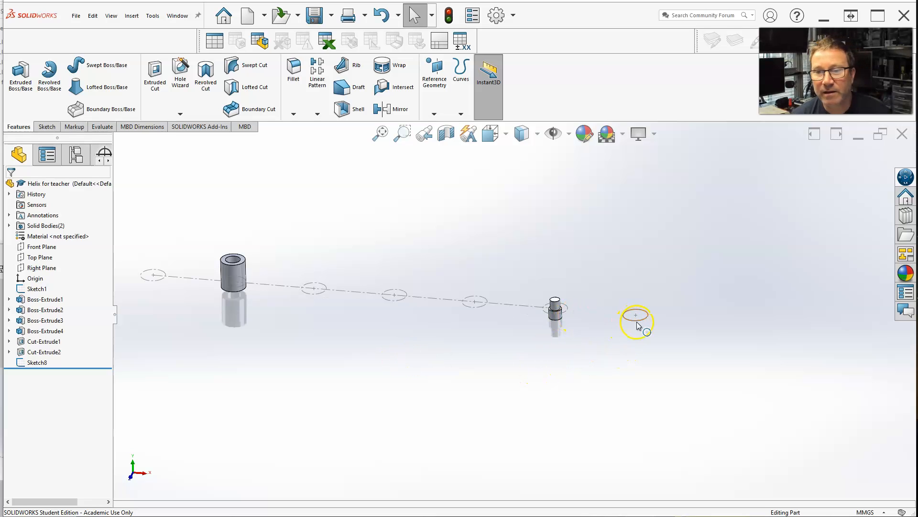
left_click(42, 363)
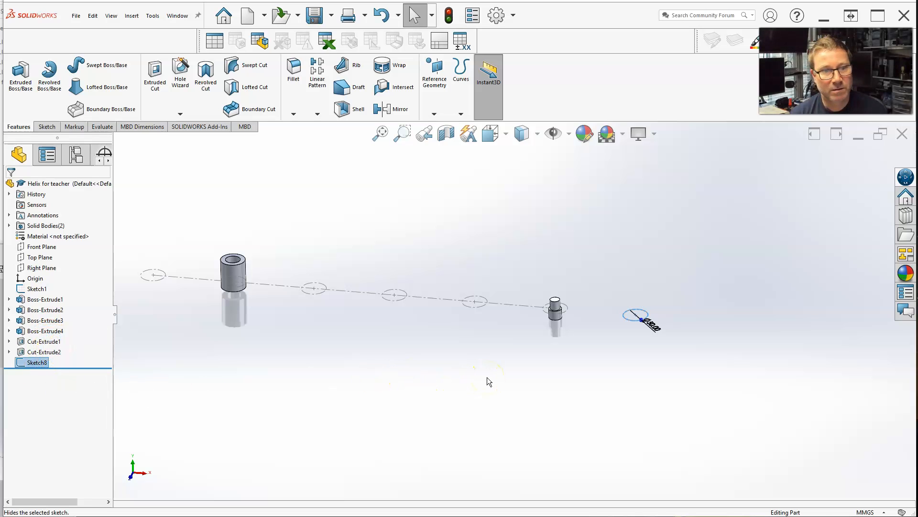
key("Delete")
left_click(698, 293)
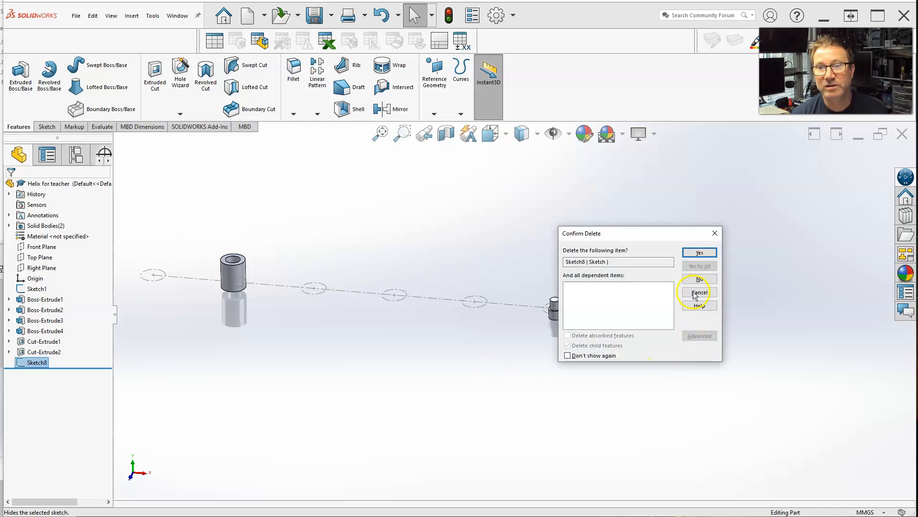
left_click(698, 253)
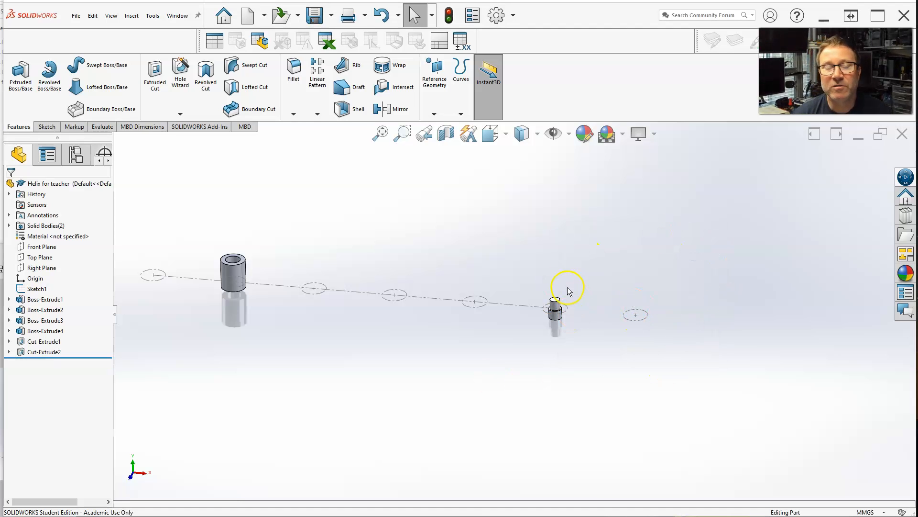
Step: Start a Helix and Spiral curve and open its defining sketch on the Top Plane
scroll(529, 282, "up", 1)
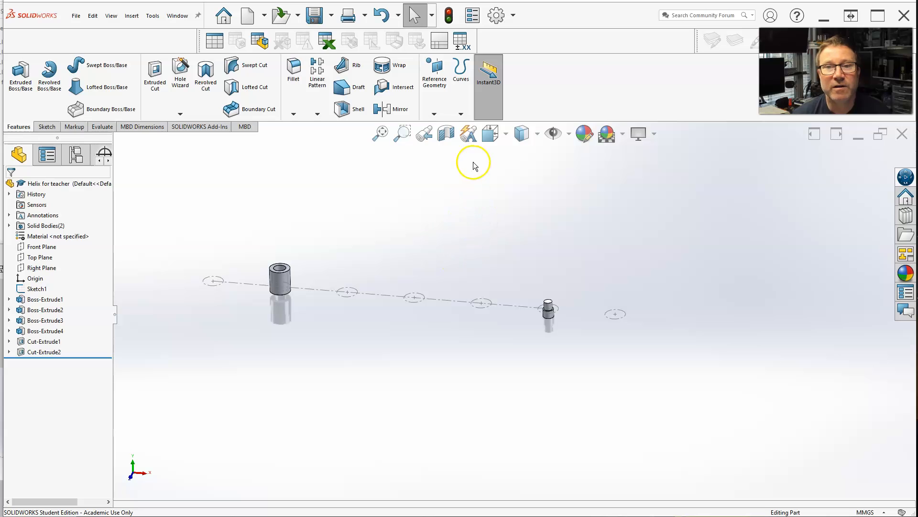
left_click(461, 115)
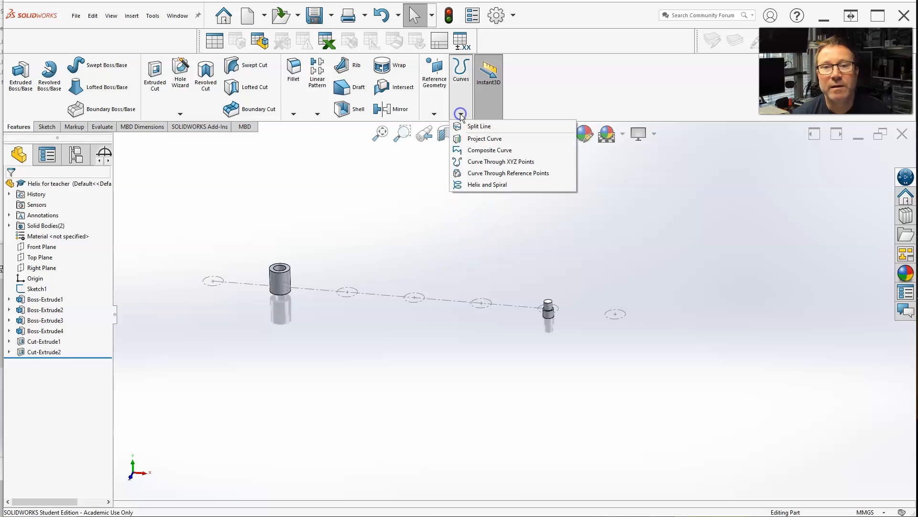
left_click(472, 186)
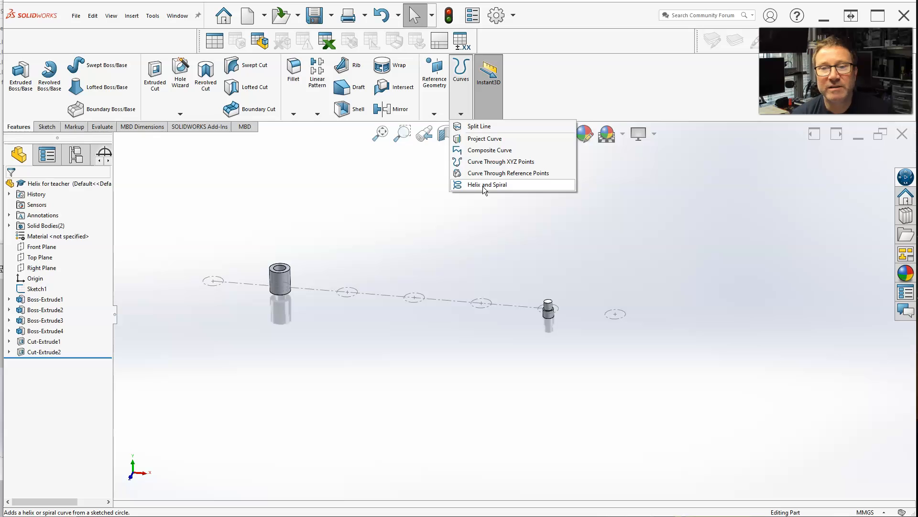
left_click(486, 185)
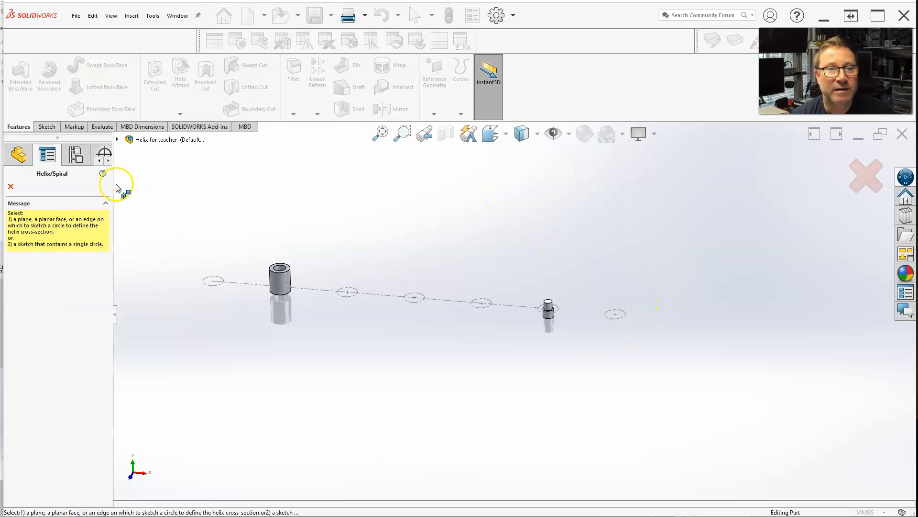
left_click(118, 139)
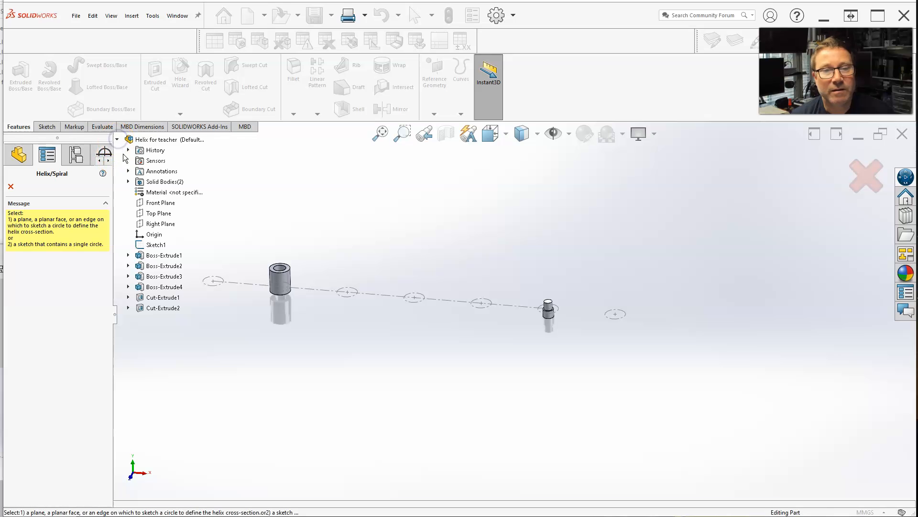
left_click(158, 214)
middle_click_drag(531, 269, 525, 362)
left_click(236, 244)
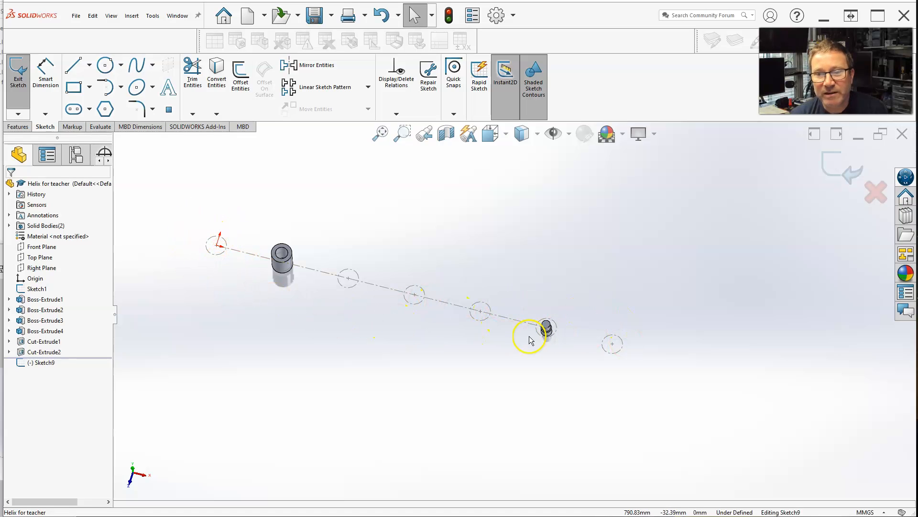
Step: Sketch a circle of about 26 mm radius centred on the last construction circle, beyond the small stepped cylinder
scroll(631, 365, "down", 3)
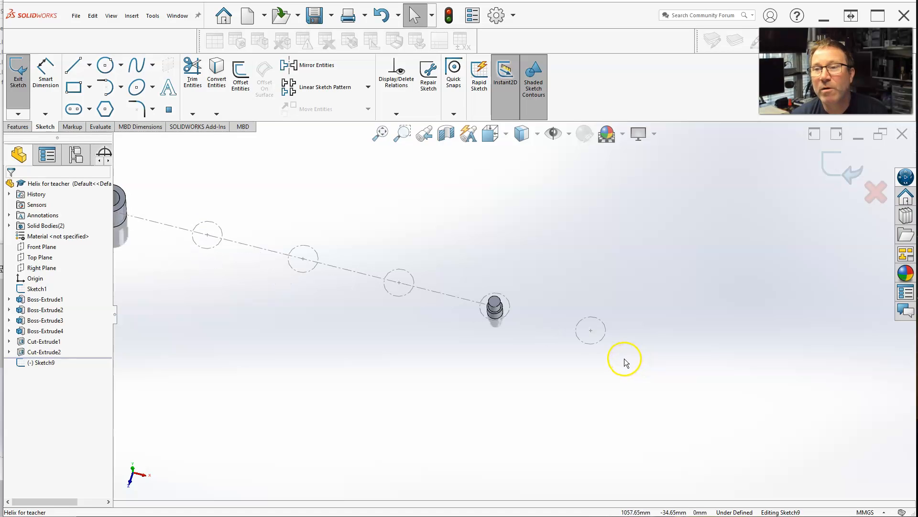
scroll(598, 342, "down", 2)
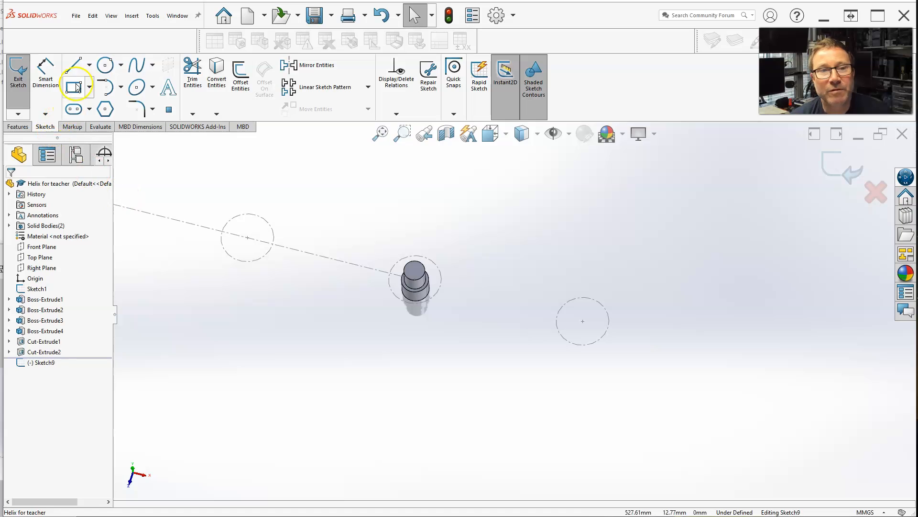
left_click(104, 66)
left_click(583, 322)
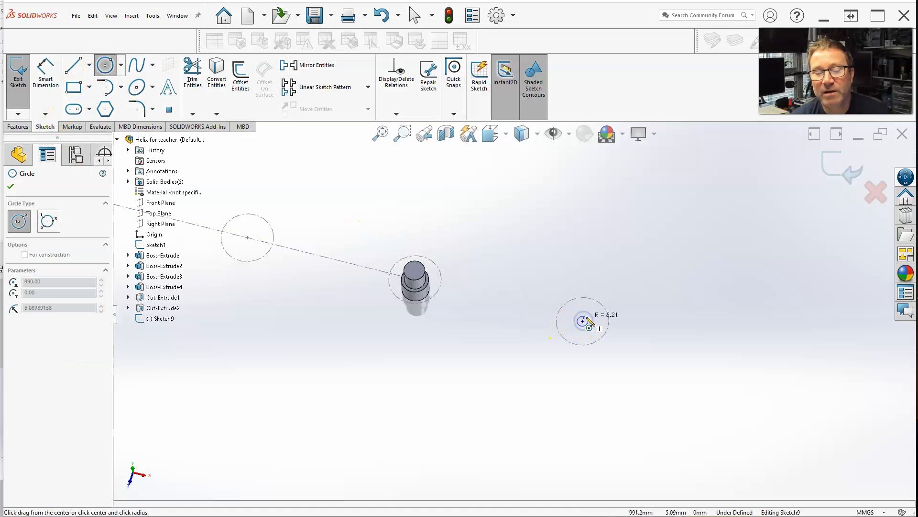
left_click_drag(585, 319, 598, 303)
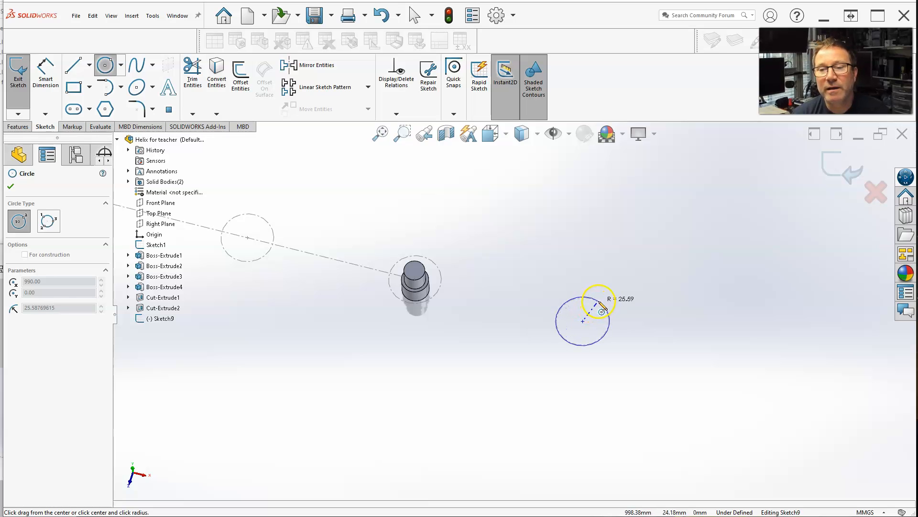
left_click(600, 305)
Step: Dimension the circle's diameter to 50 mm and finish the sketch to continue the helix definition
left_click(46, 71)
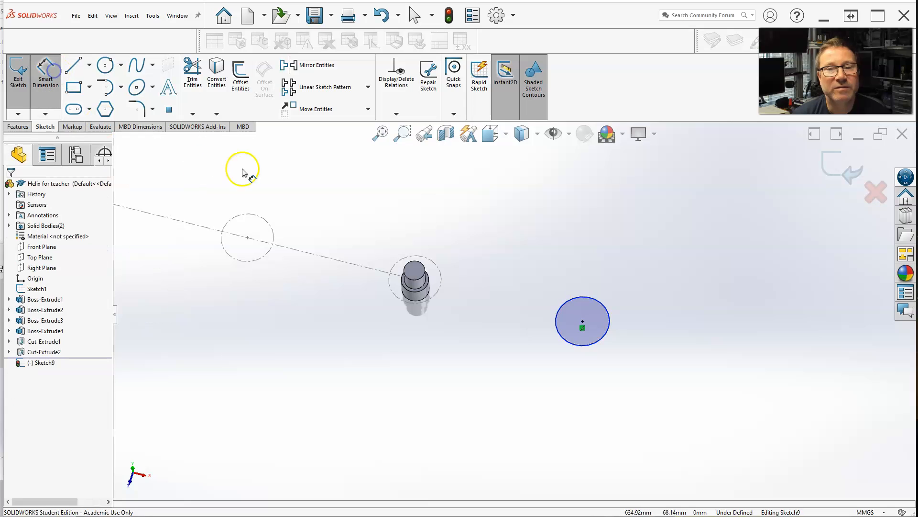
left_click(612, 343)
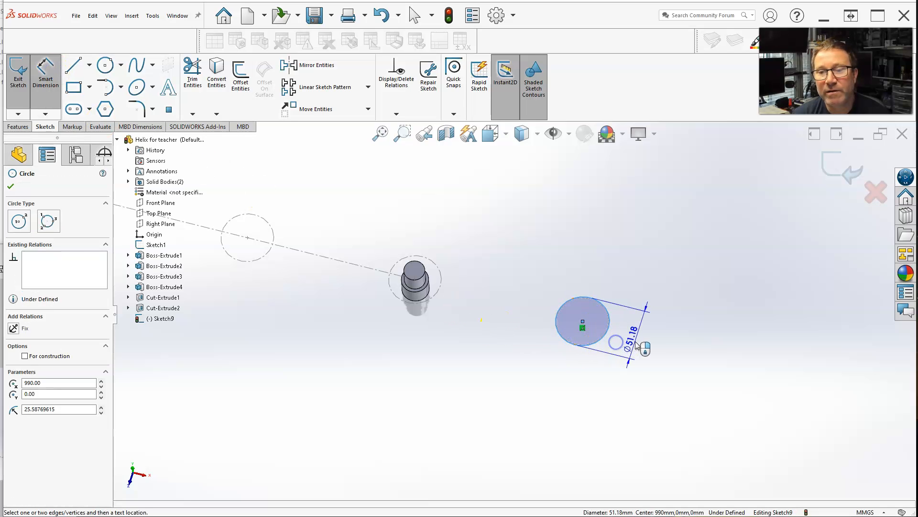
left_click(627, 344)
type("50")
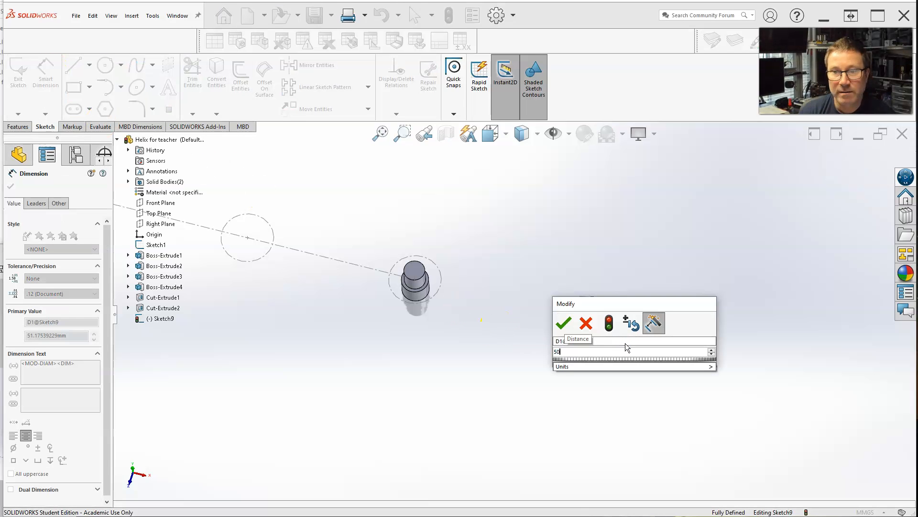
key("Return")
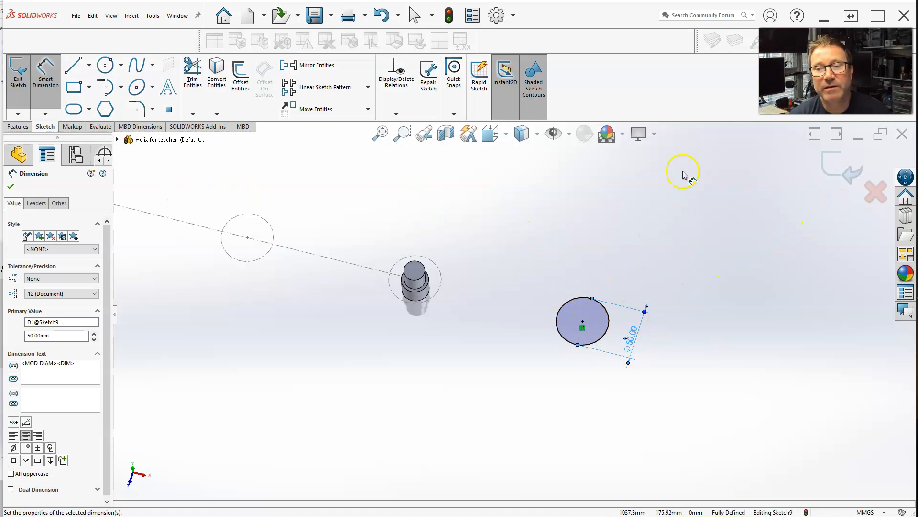
left_click(853, 173)
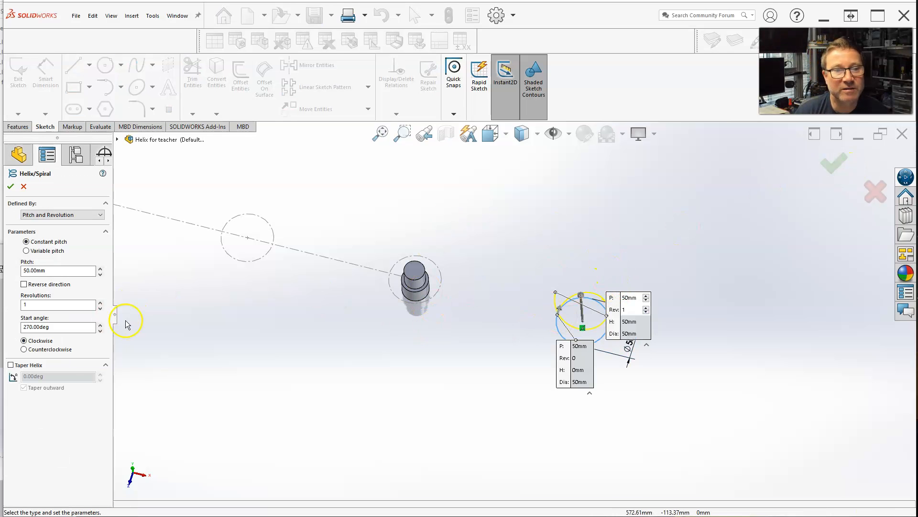
Step: Define the helix by Pitch and Revolution
mouse_move(541, 344)
middle_mouse_down()
mouse_move(566, 308)
mouse_move(515, 297)
mouse_move(537, 311)
middle_mouse_up()
scroll(536, 310, "up", 2)
scroll(550, 270, "down", 9)
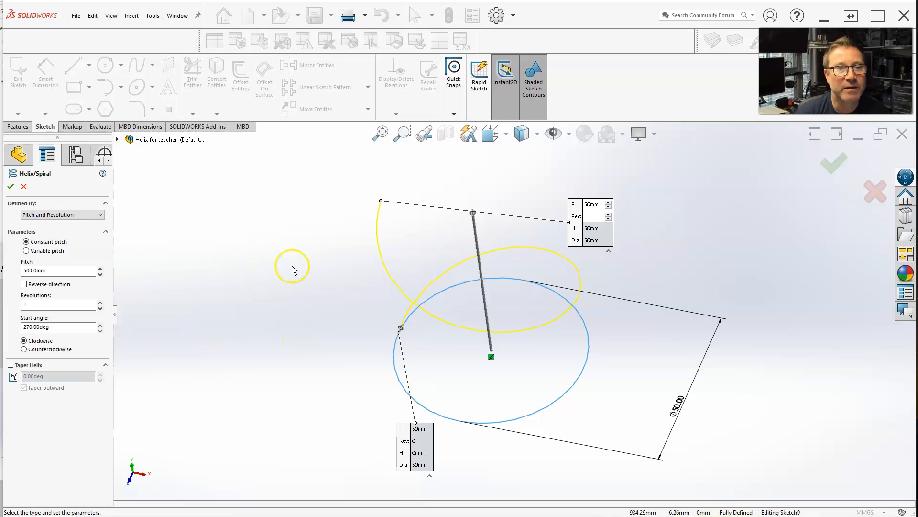
left_click(98, 215)
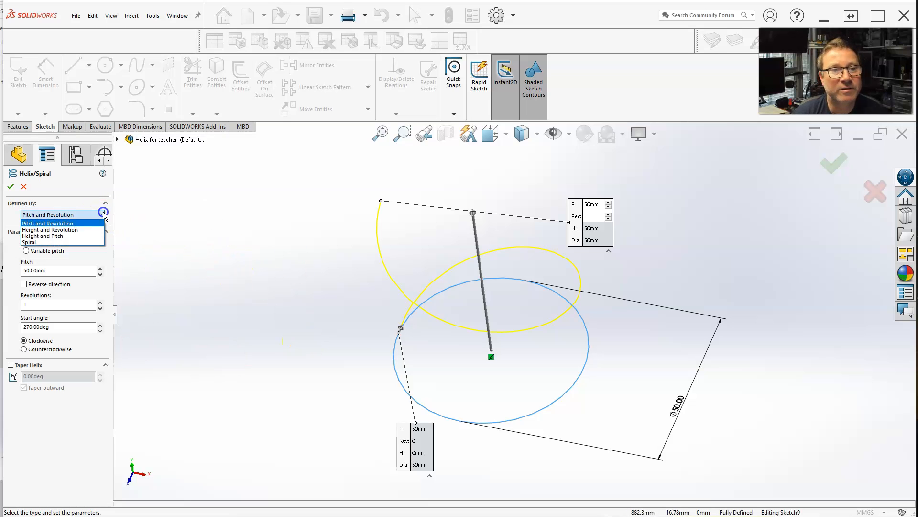
left_click(72, 224)
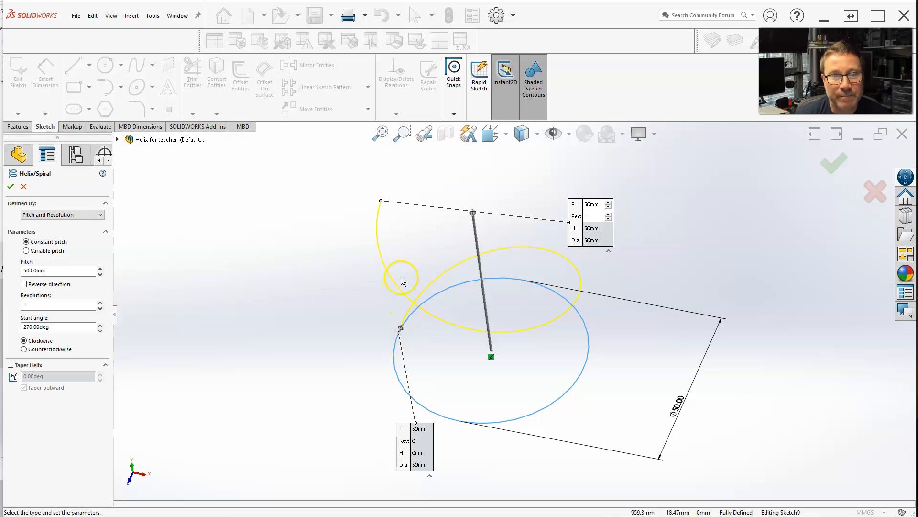
Step: Set the helix's constant pitch to 10 mm and its revolutions to 10
left_click(60, 271)
double_click(60, 271)
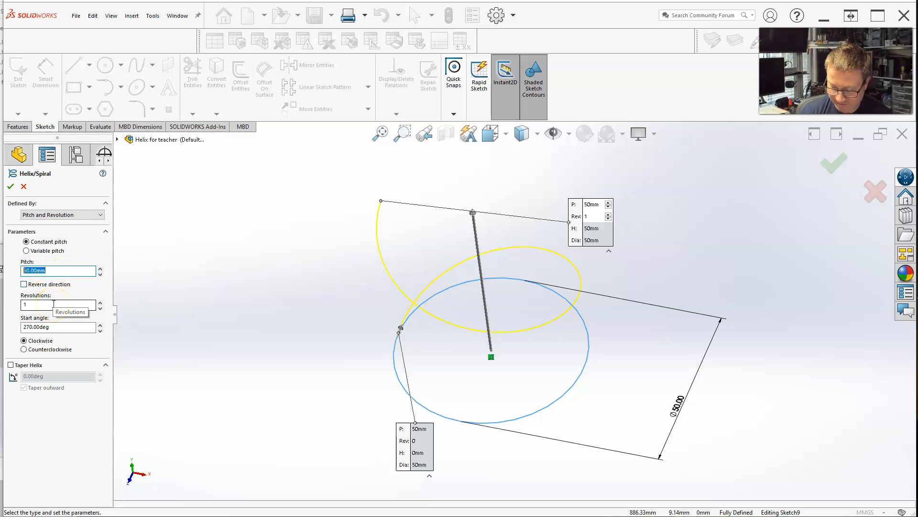
type("1")
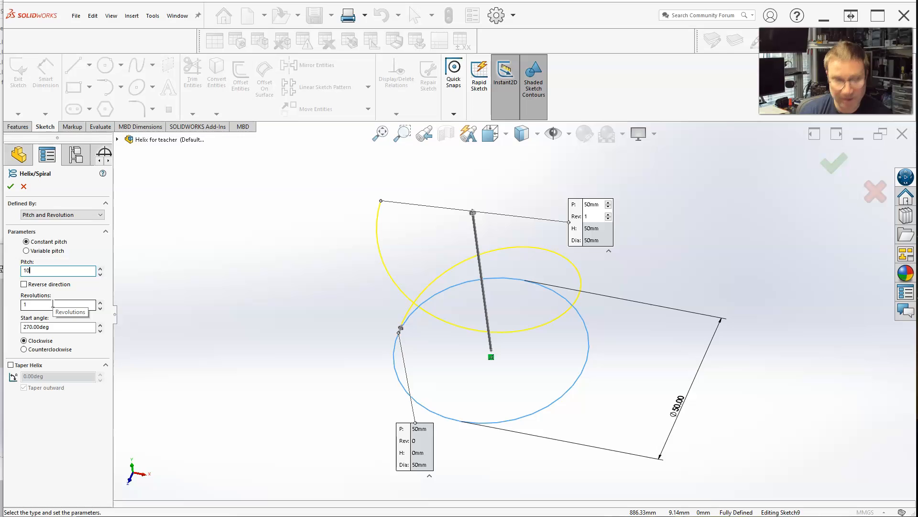
type("0")
left_click(40, 305)
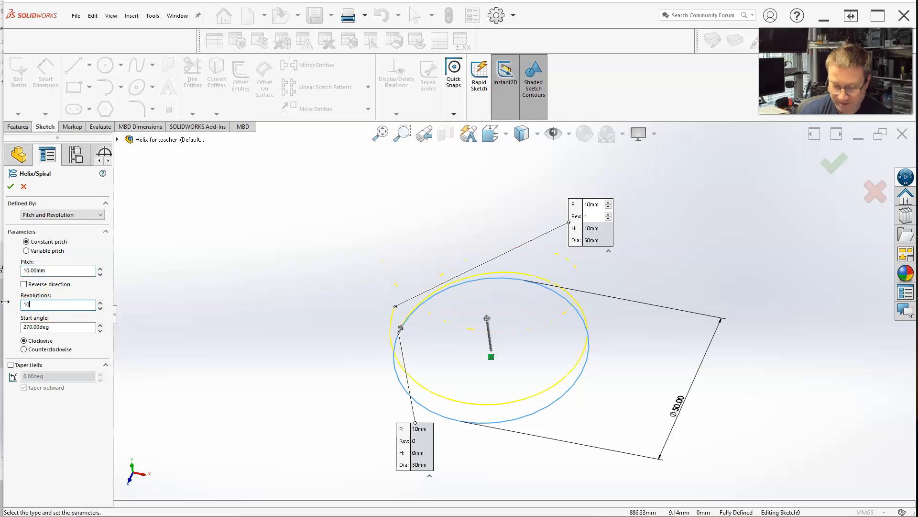
key("f")
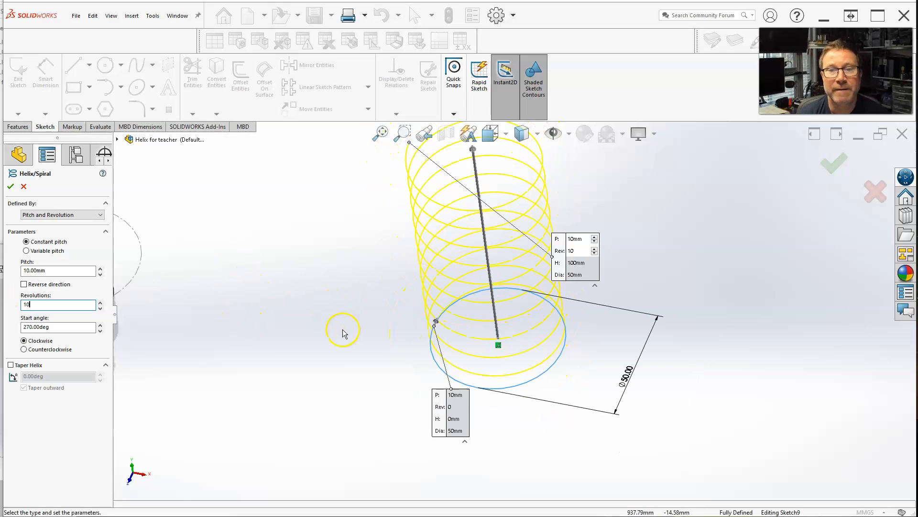
middle_click_drag(263, 324, 287, 311)
scroll(550, 210, "down", 3)
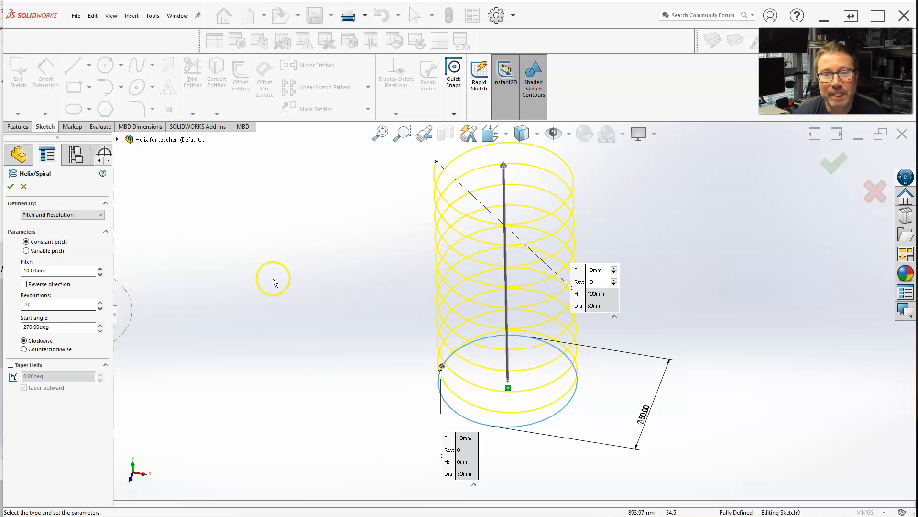
Step: Try the Reverse direction option on the helix and turn it back off, keeping 10 revolutions
left_click(44, 304)
type("5")
left_click(40, 305)
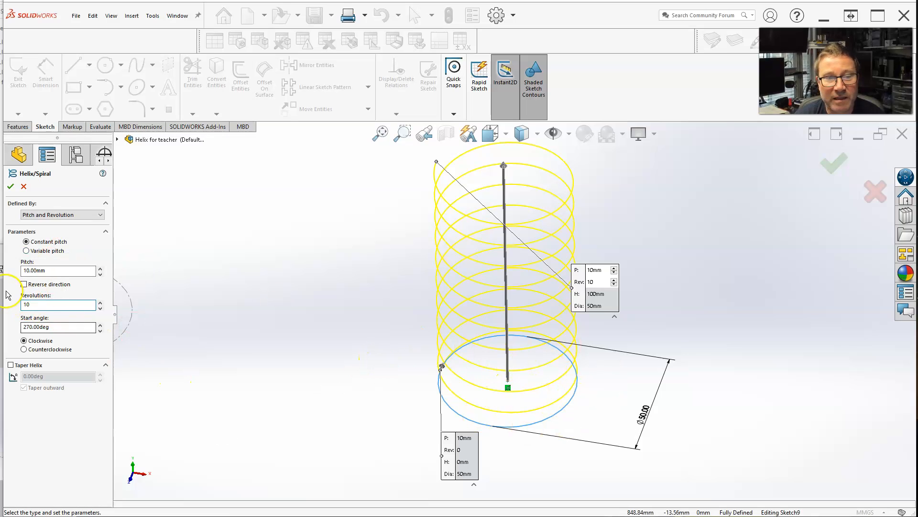
left_click(24, 284)
left_click(25, 285)
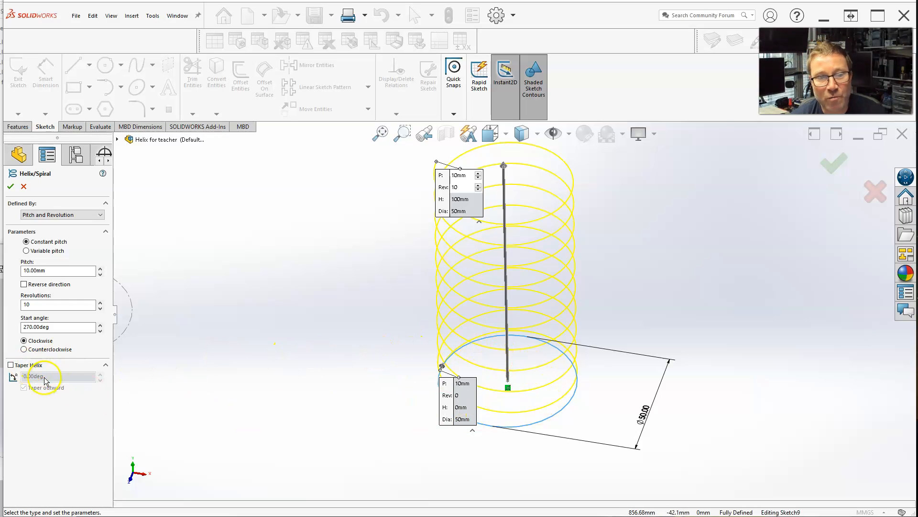
Step: Try winding the helix counterclockwise and switch it back to clockwise
left_click(24, 349)
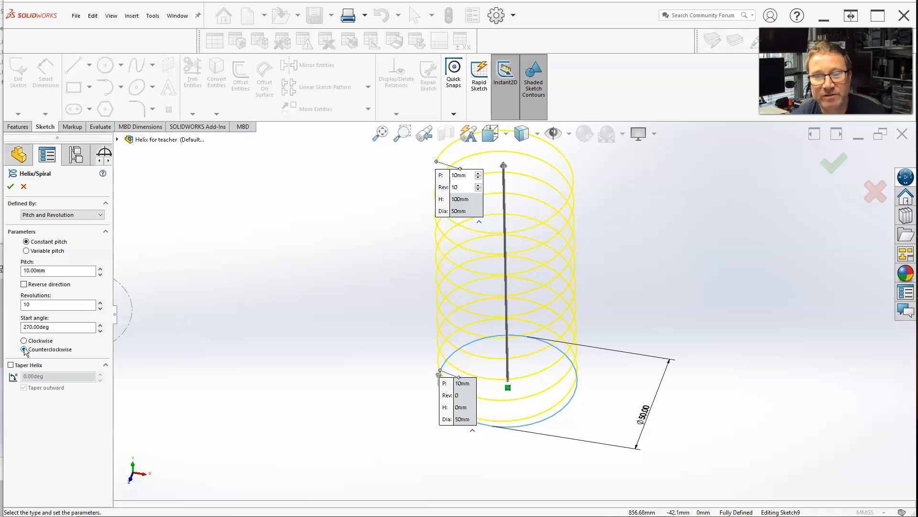
left_click(24, 341)
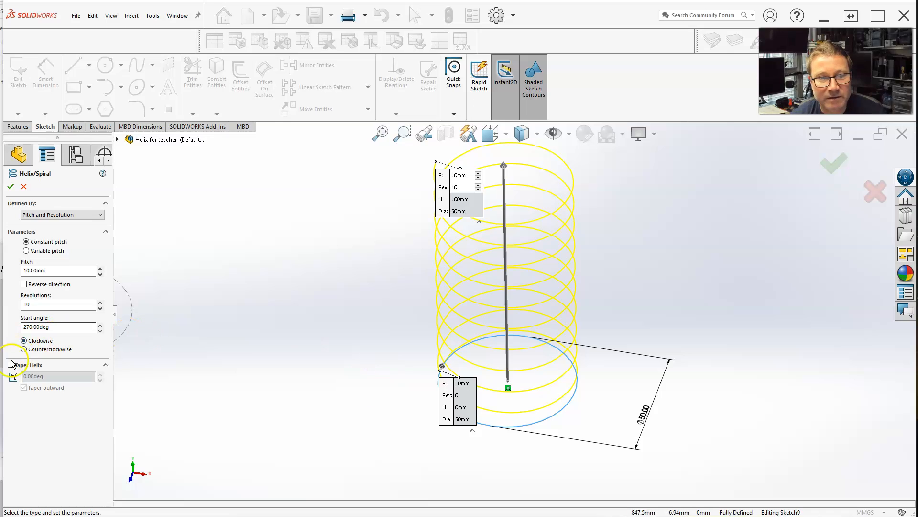
left_click(24, 349)
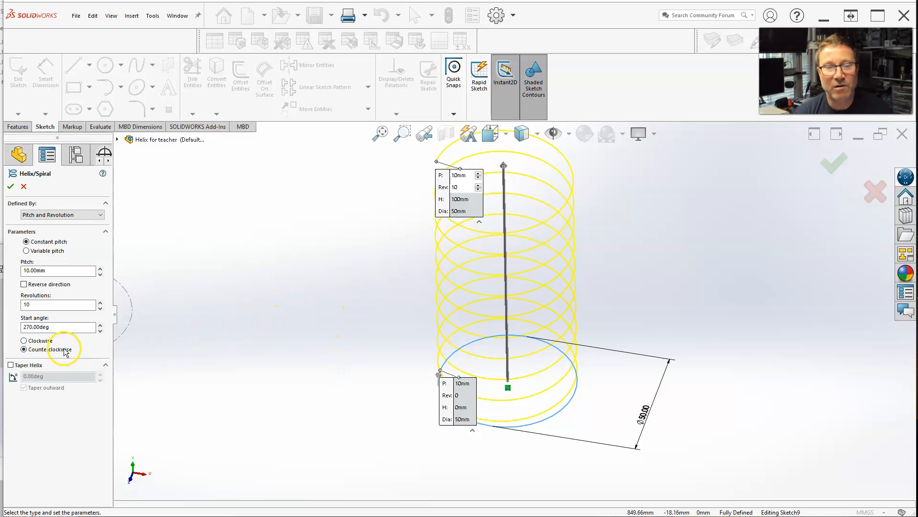
left_click(24, 341)
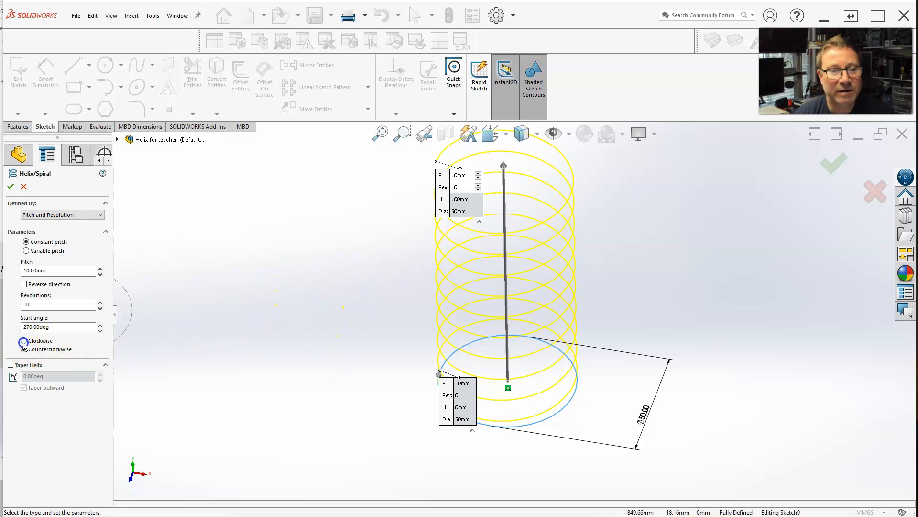
Step: Set the helix's start angle to 0 degrees
double_click(58, 328)
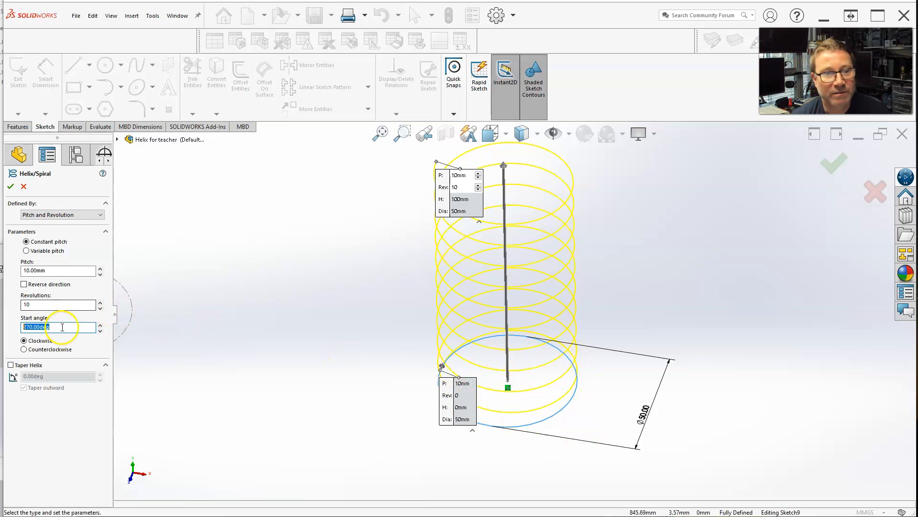
type("0")
key("Return")
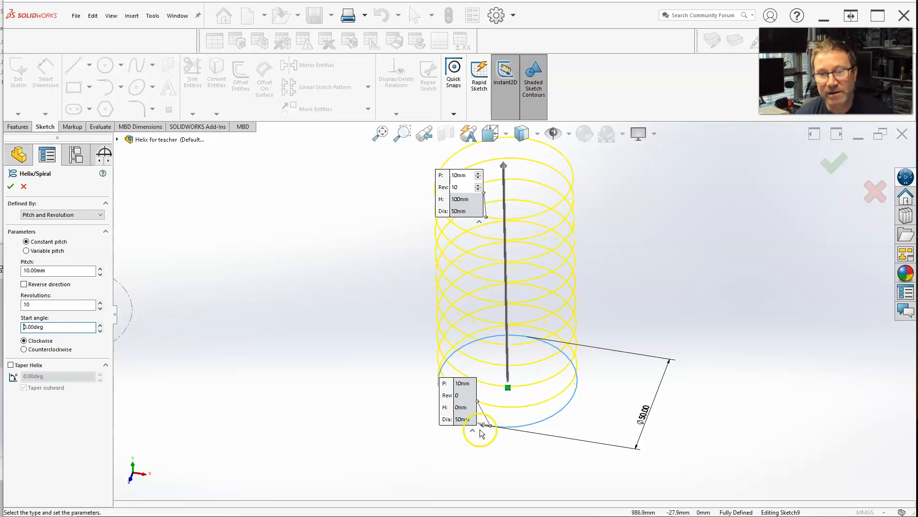
Step: Set the helix's start angle to 90 degrees, and try Variable pitch before returning to Constant pitch
double_click(25, 326)
type("90")
key("Return")
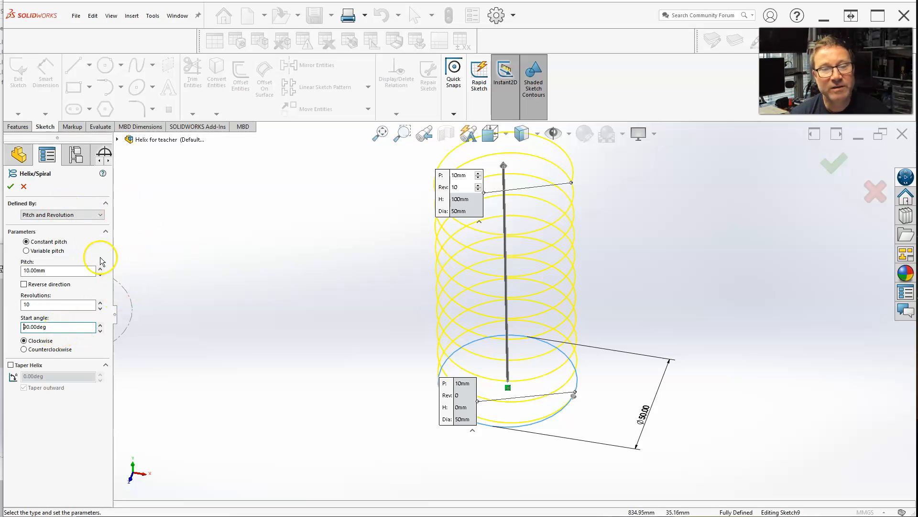
left_click(27, 250)
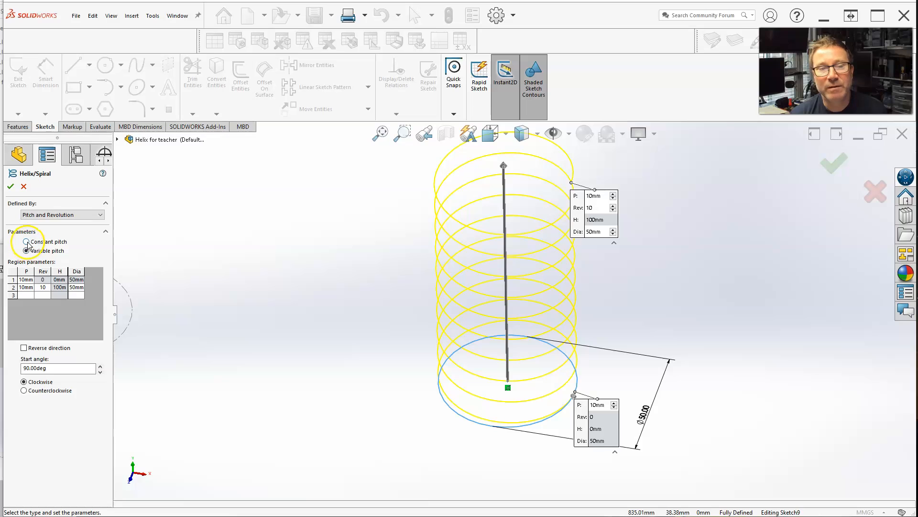
left_click(26, 241)
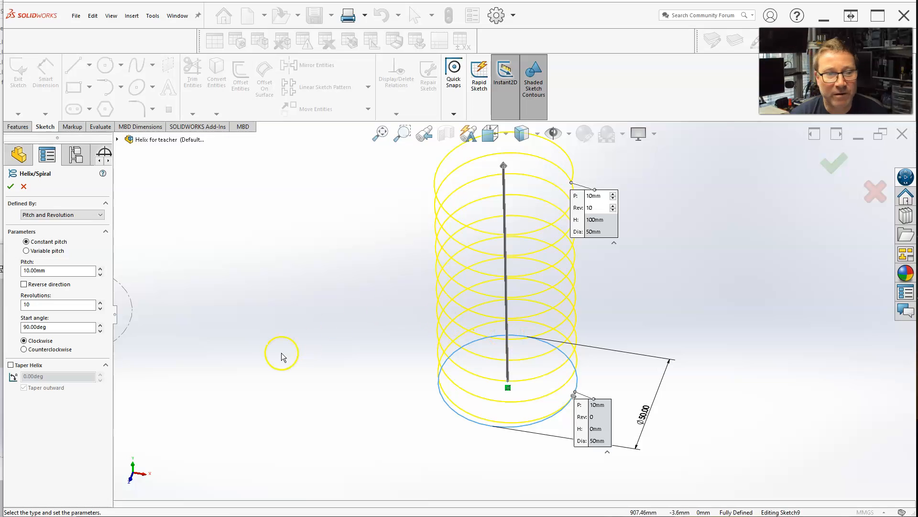
Step: Try tapering the helix by 10 degrees, first inward and then outward, and turn Taper Helix back off
left_click(11, 365)
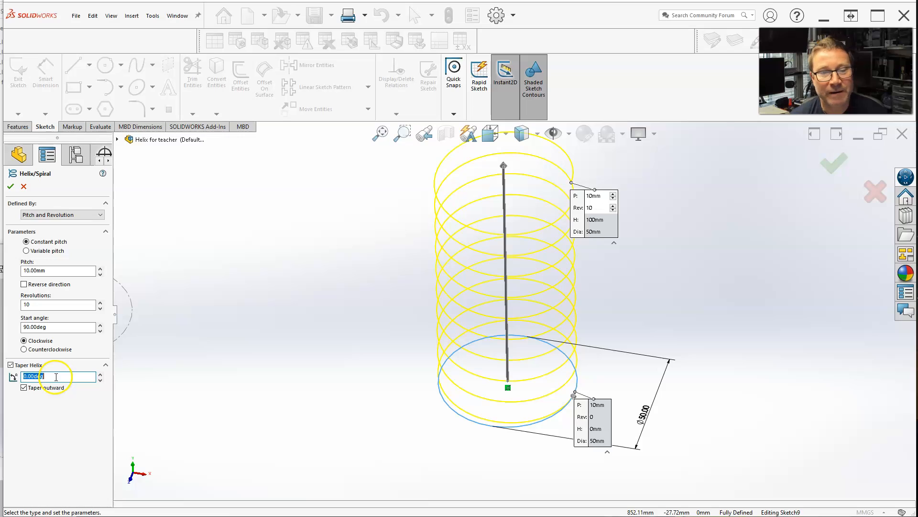
left_click(24, 388)
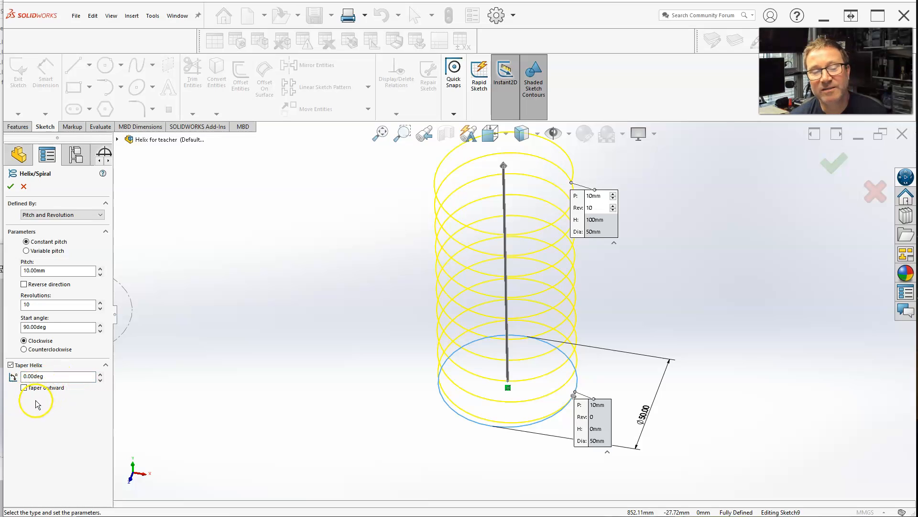
left_click(54, 376)
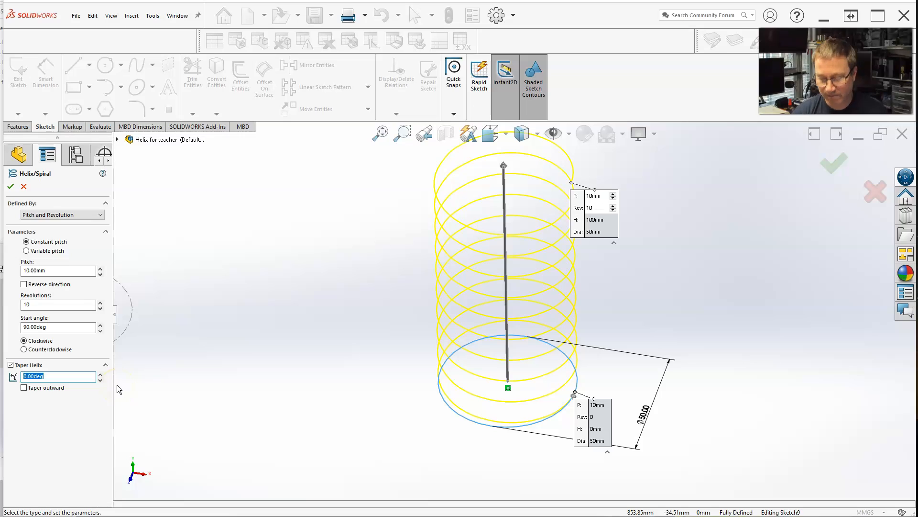
type("10")
key("Return")
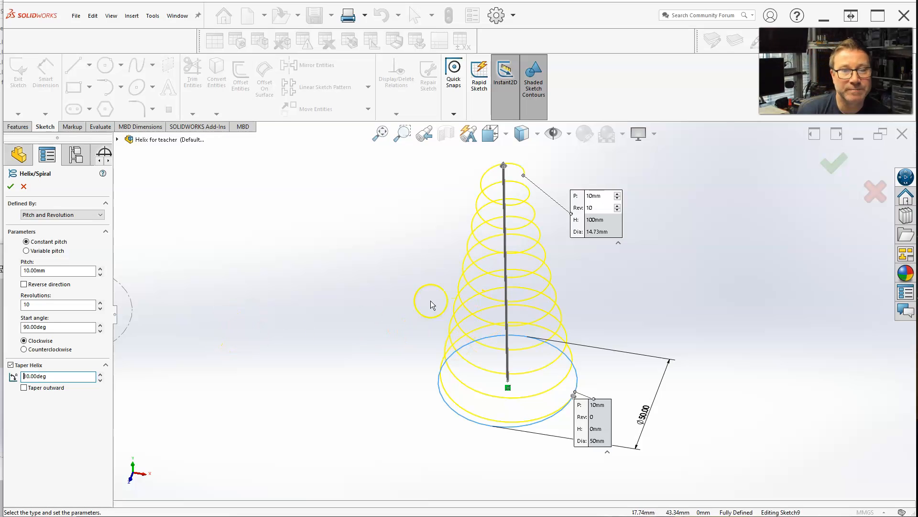
left_click(24, 388)
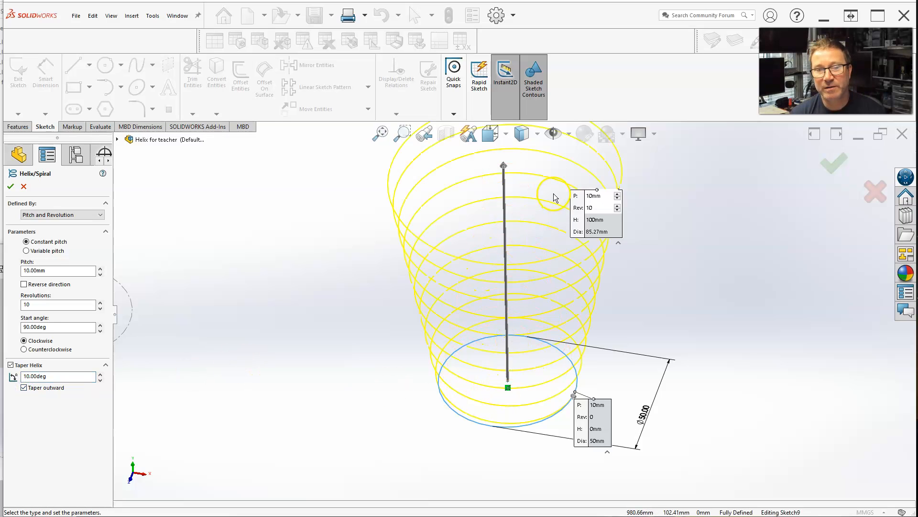
left_click(10, 365)
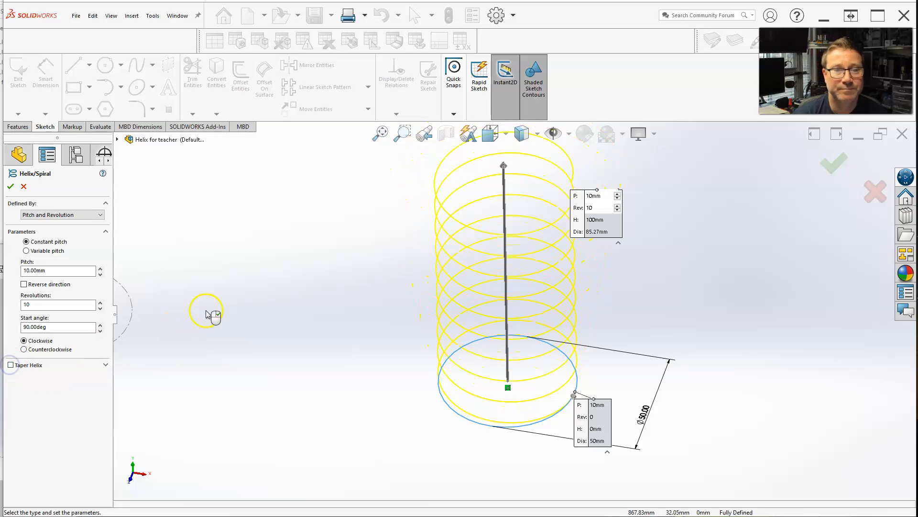
Step: Try defining the helix by Height and Revolution, with a height of 50 mm and then 150 mm
left_click(97, 219)
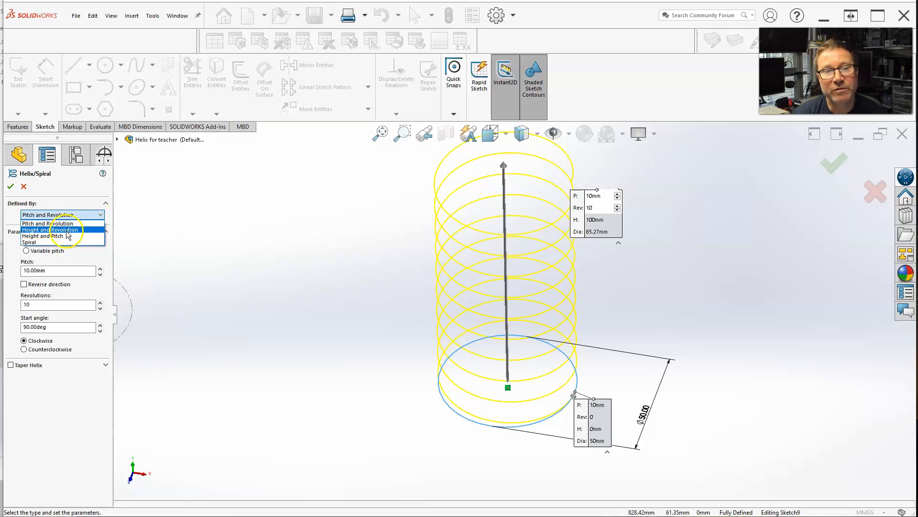
left_click(62, 229)
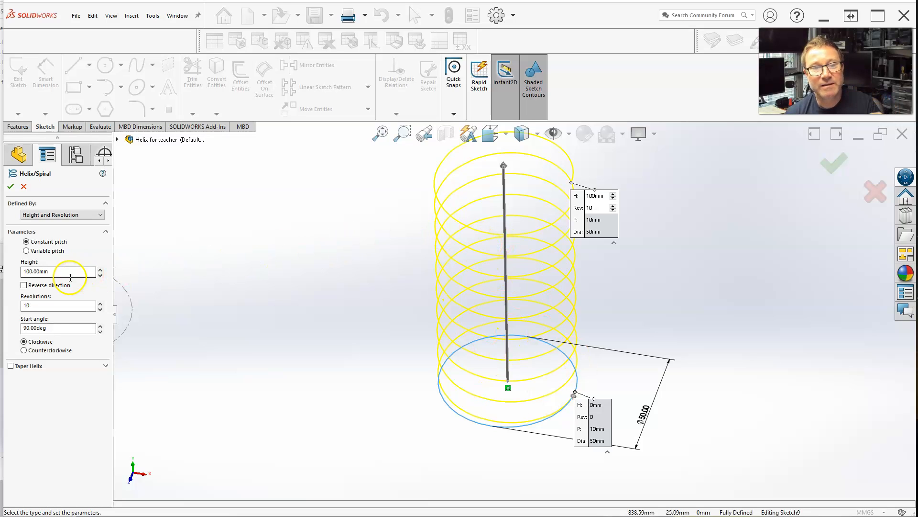
left_click_drag(61, 272, 5, 271)
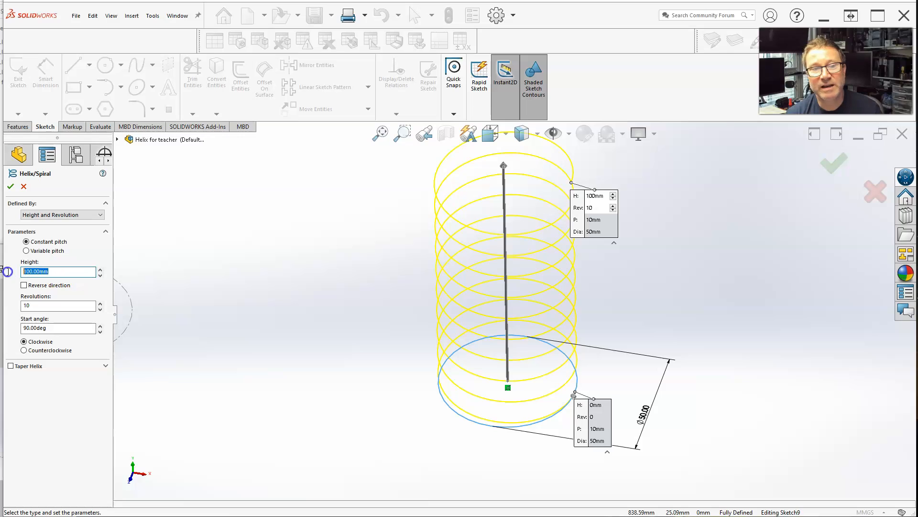
type("50")
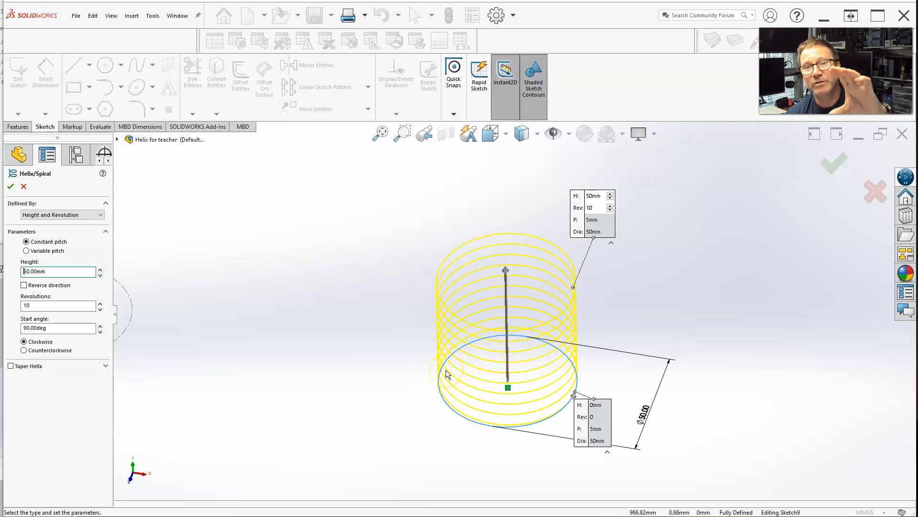
double_click(74, 272)
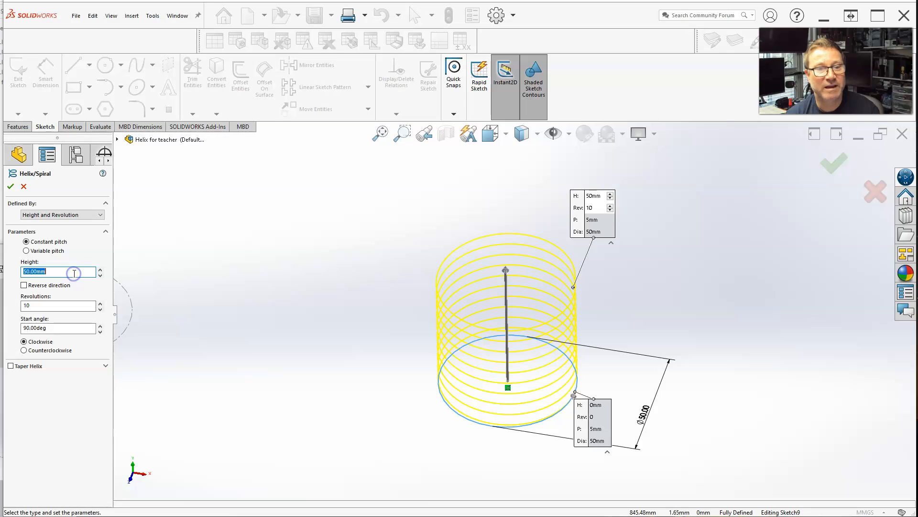
type("150")
key("Return")
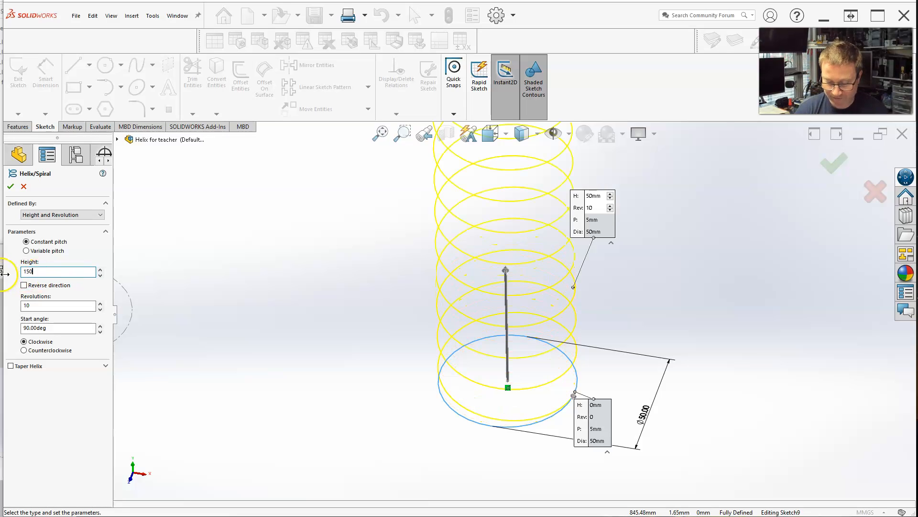
scroll(426, 307, "up", 4)
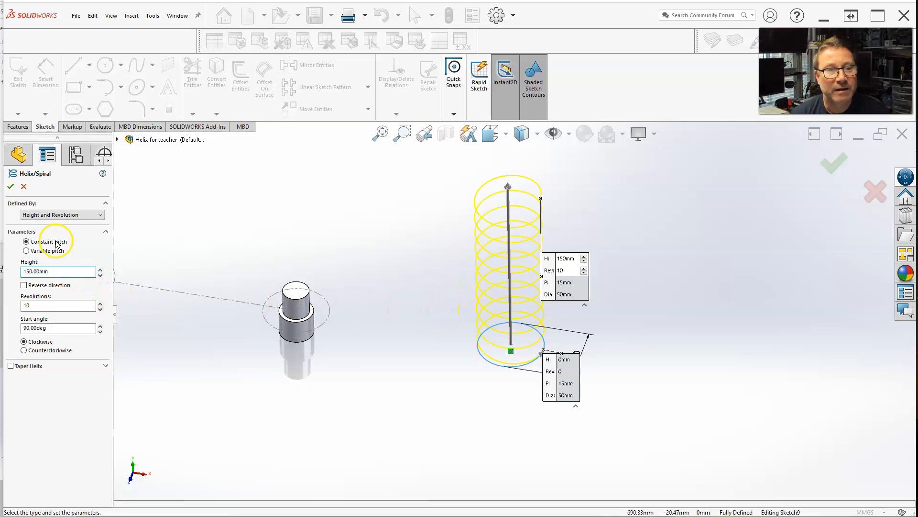
Step: Try the Height and Pitch definition for the helix
left_click(72, 215)
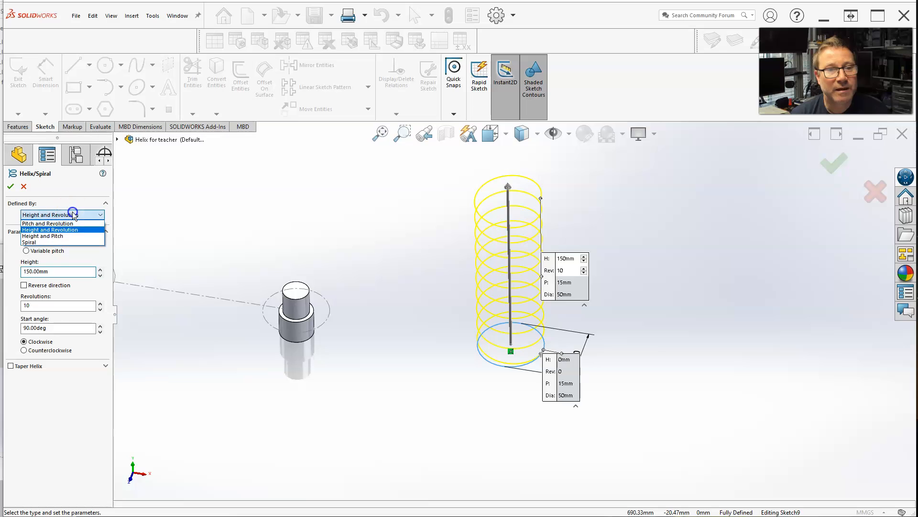
left_click(65, 236)
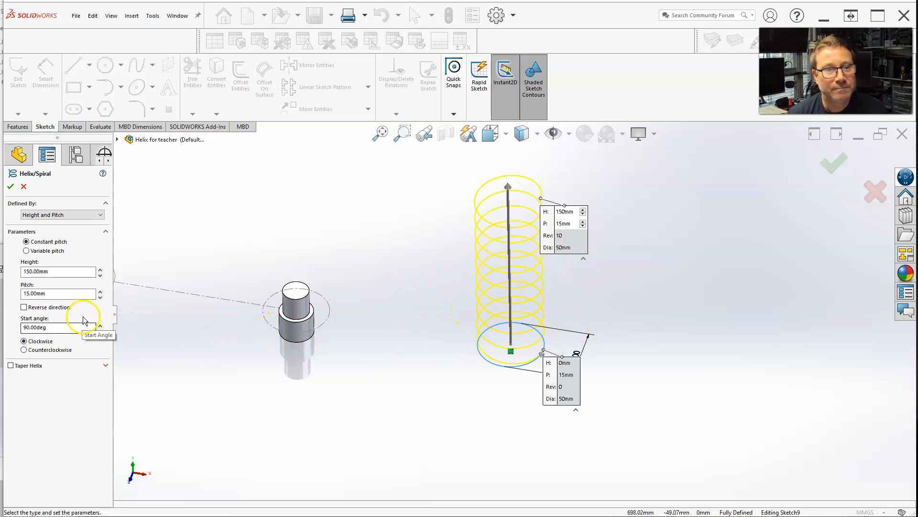
left_click(101, 216)
left_click(101, 216)
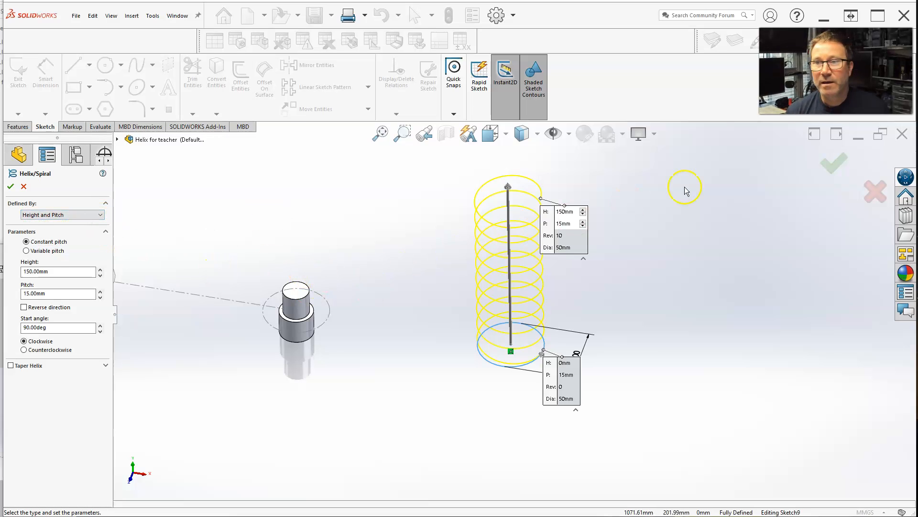
Step: Define the helix by Pitch and Revolution again, set the pitch to 10 mm, and accept the helix
left_click(98, 215)
left_click(68, 224)
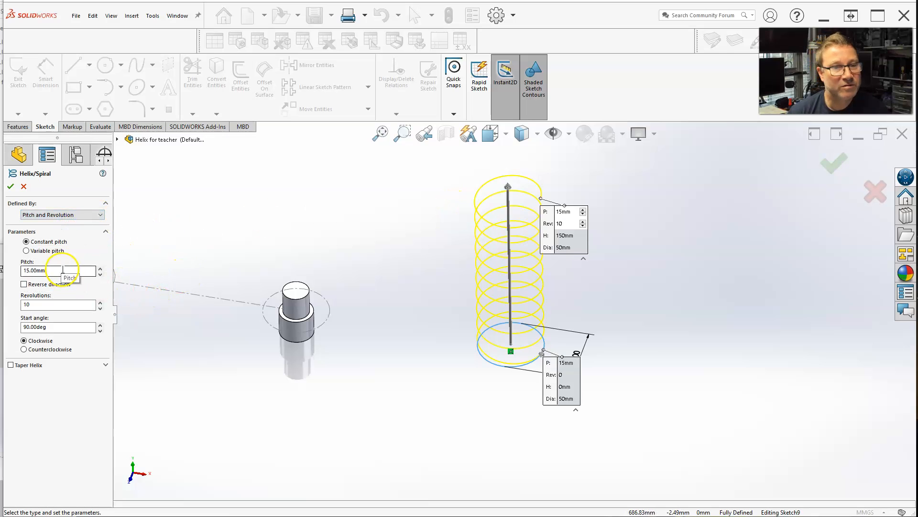
left_click_drag(64, 270, 4, 269)
type("10")
key("Return")
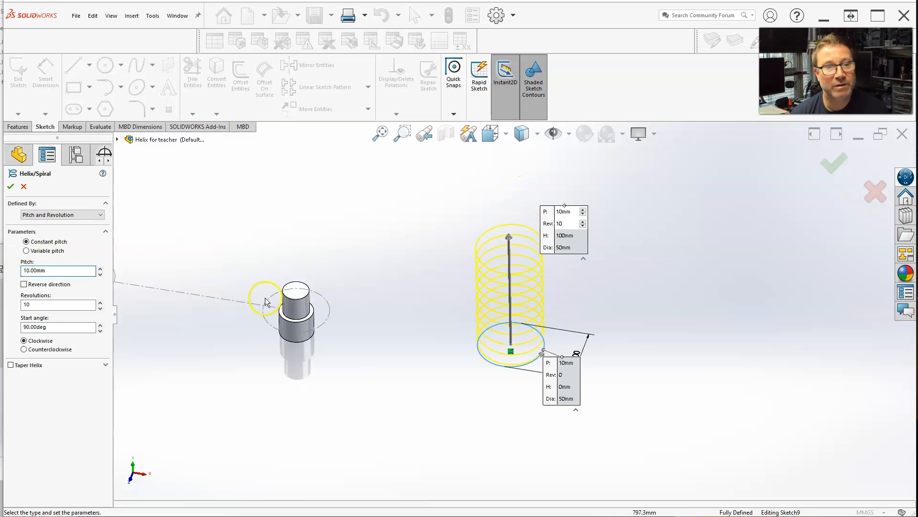
middle_click_drag(424, 324, 440, 297)
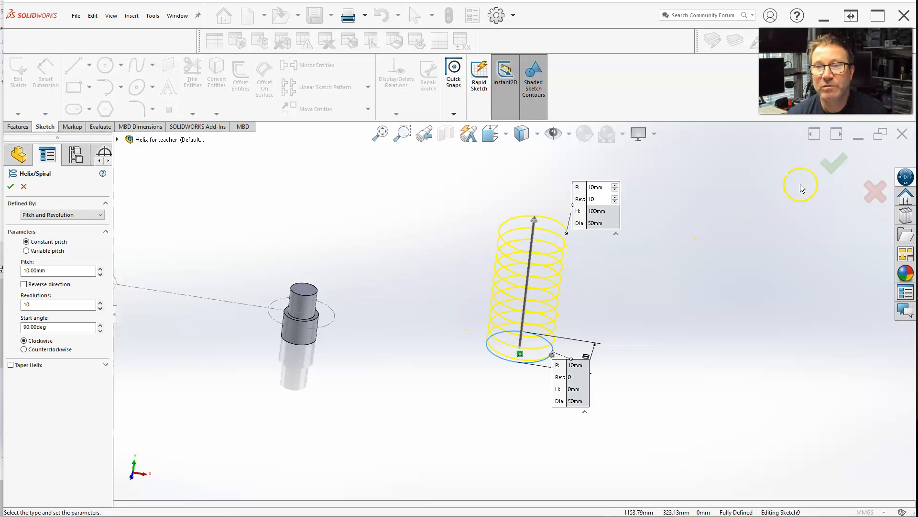
left_click(832, 165)
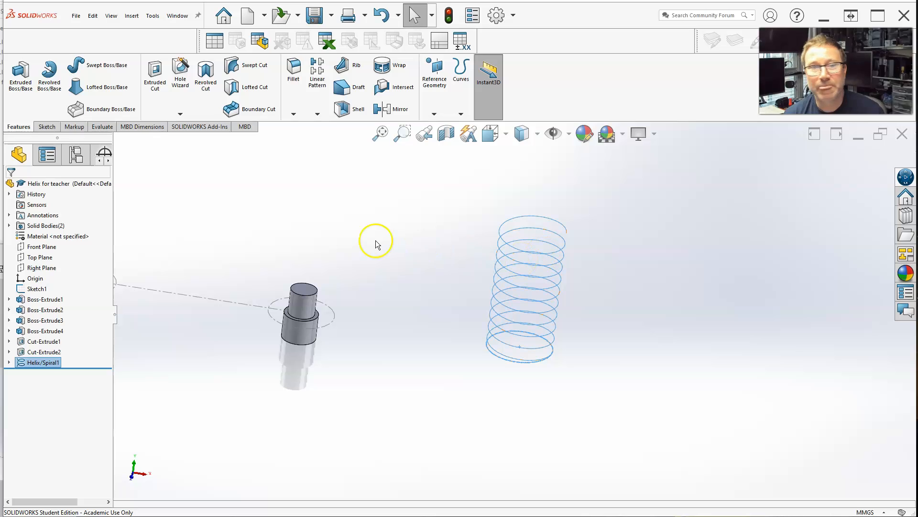
Step: Start a Swept Boss/Base along the helix with a circular profile 2 mm in diameter
left_click(113, 69)
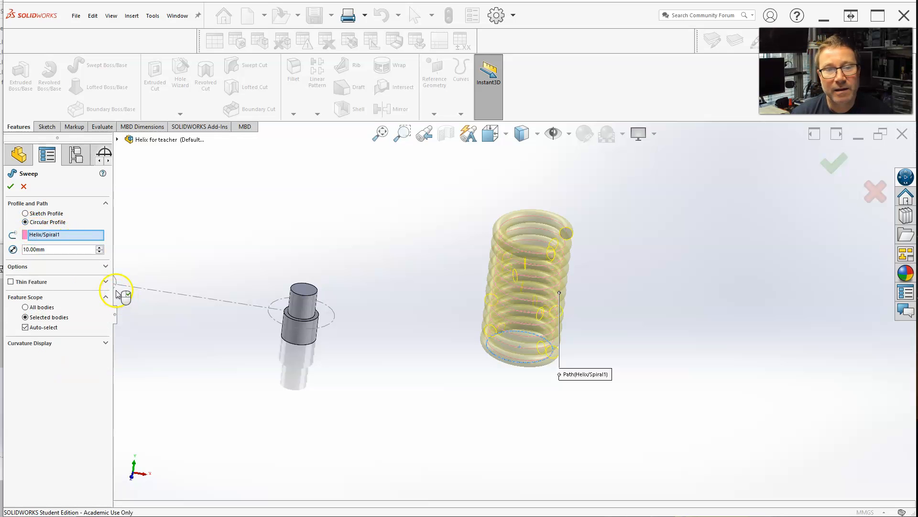
middle_click_drag(461, 307, 475, 254)
left_click_drag(62, 250, 7, 246)
type("2")
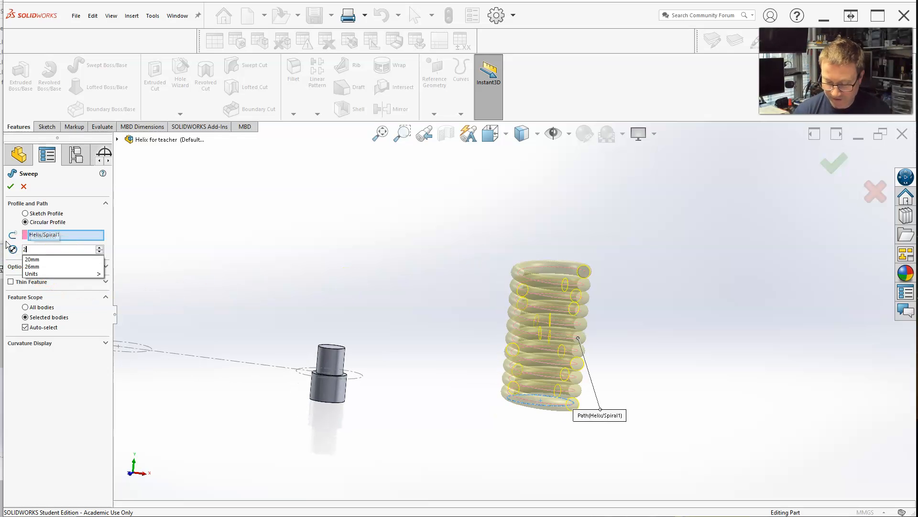
key("Return")
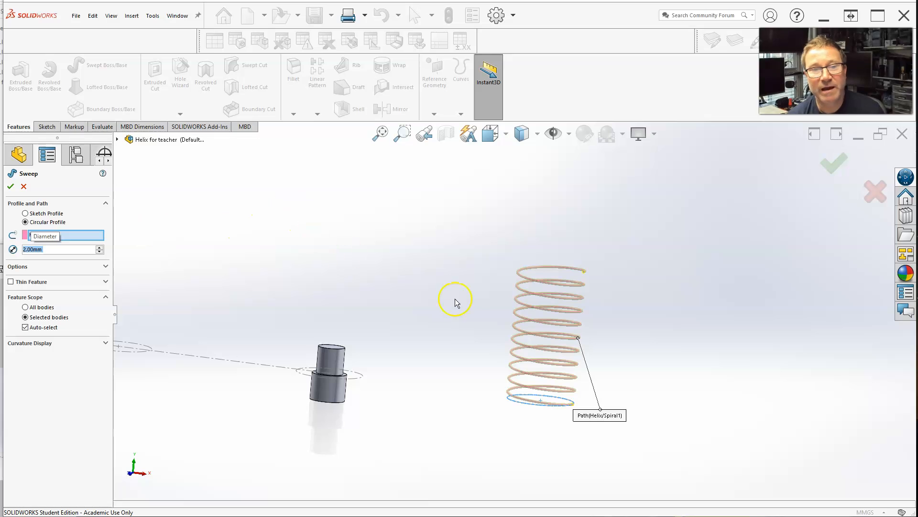
Step: Set the sweep's circular profile diameter to 5 mm
left_click(56, 249)
key("ctrl+a")
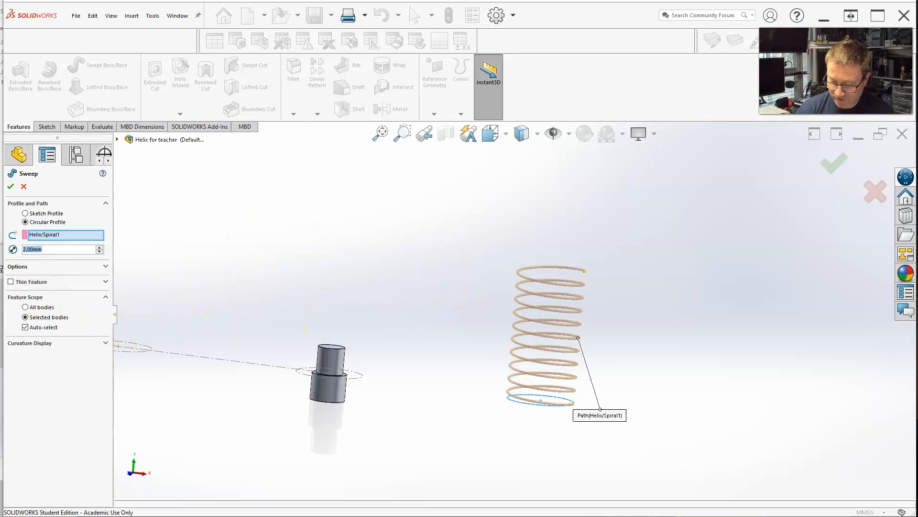
type("5")
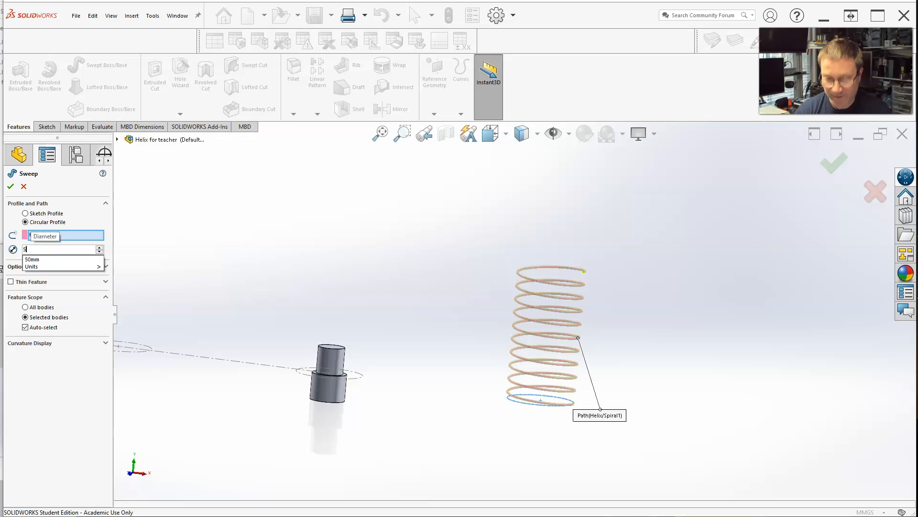
key("Return")
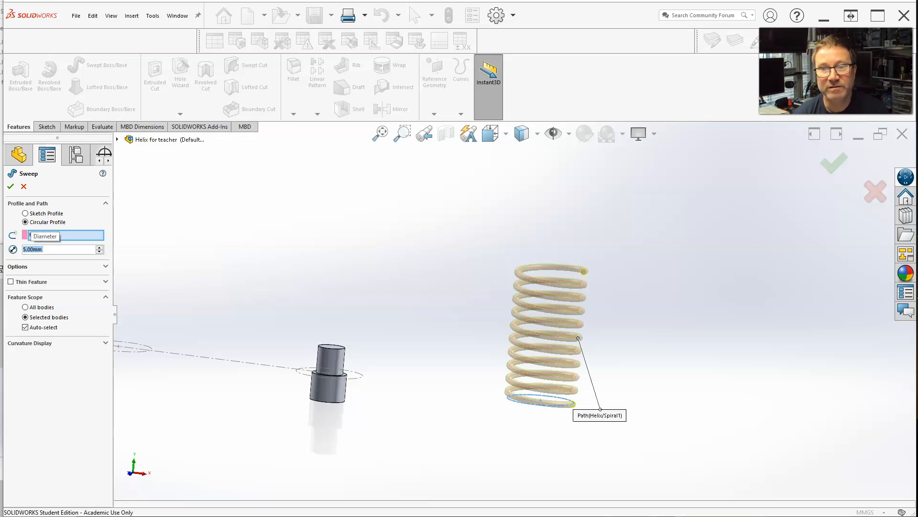
Step: Make the helical sweep a thin feature and expand the sweep's additional options
left_click(10, 281)
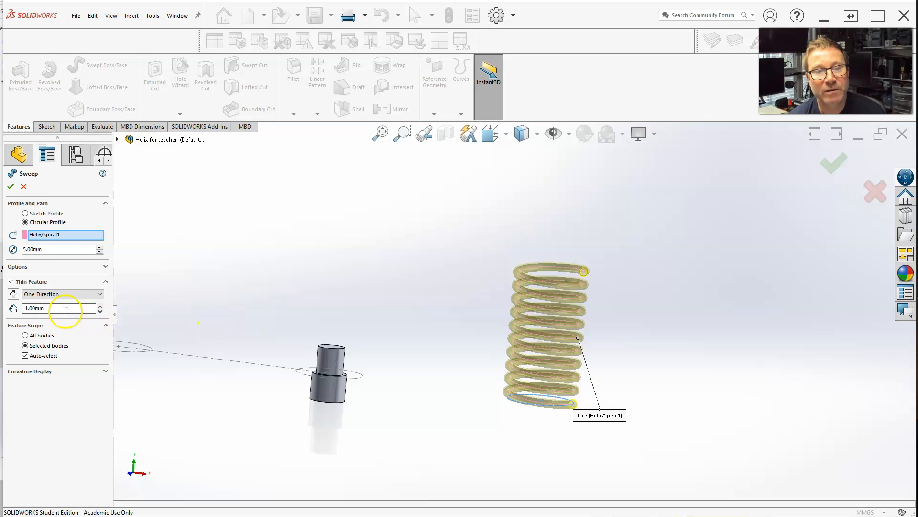
scroll(609, 273, "up", 3)
scroll(538, 280, "up", 4)
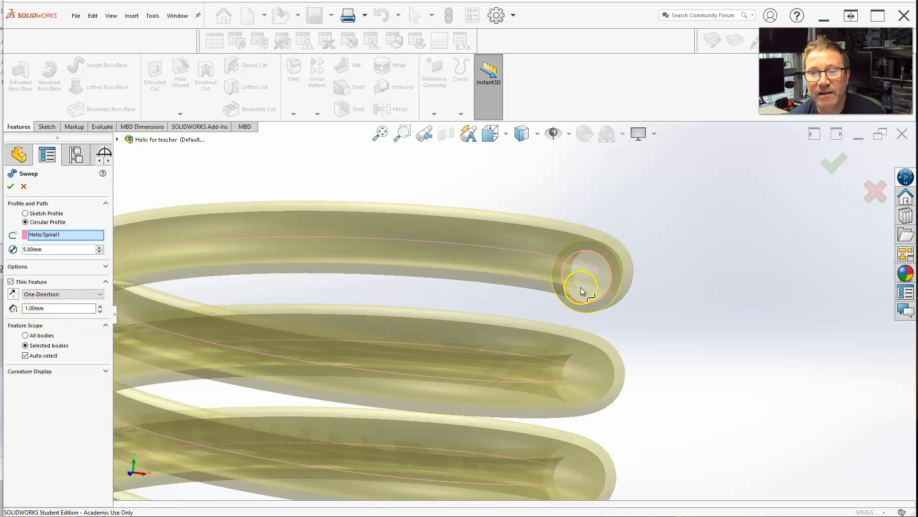
left_click(104, 266)
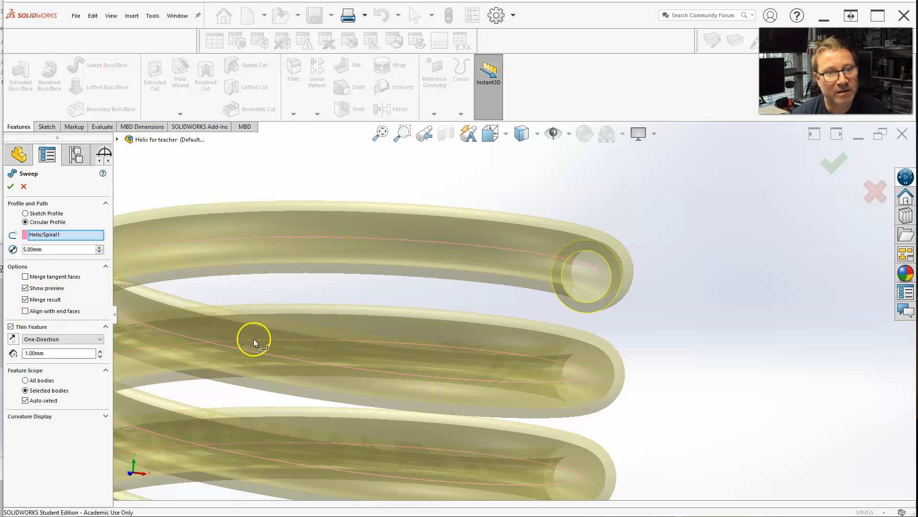
key("z")
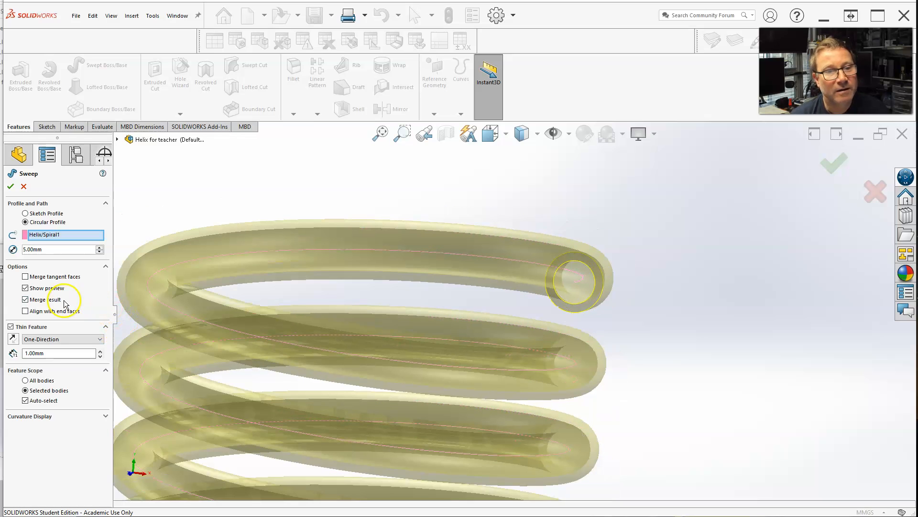
Step: Try the Mid-Plane and Two-Direction thin feature types on the helical sweep, then return it to One-Direction
left_click(98, 340)
left_click(80, 356)
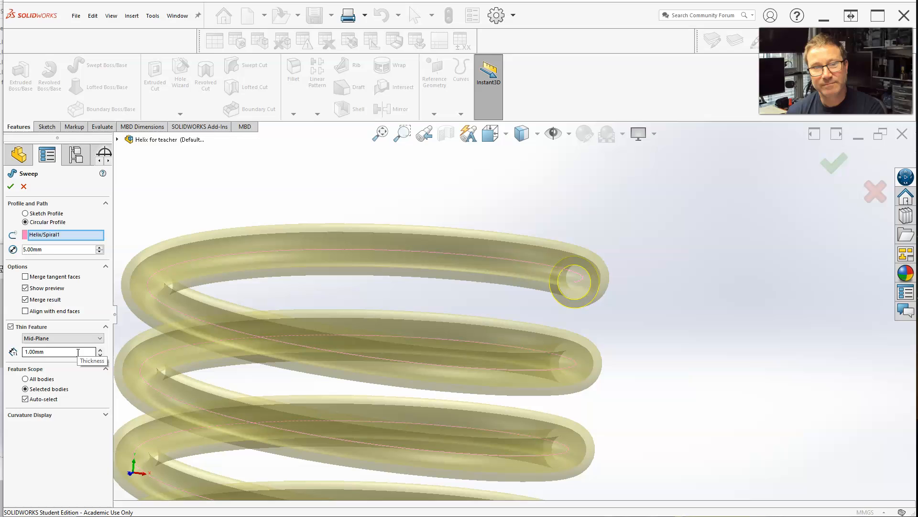
left_click(99, 337)
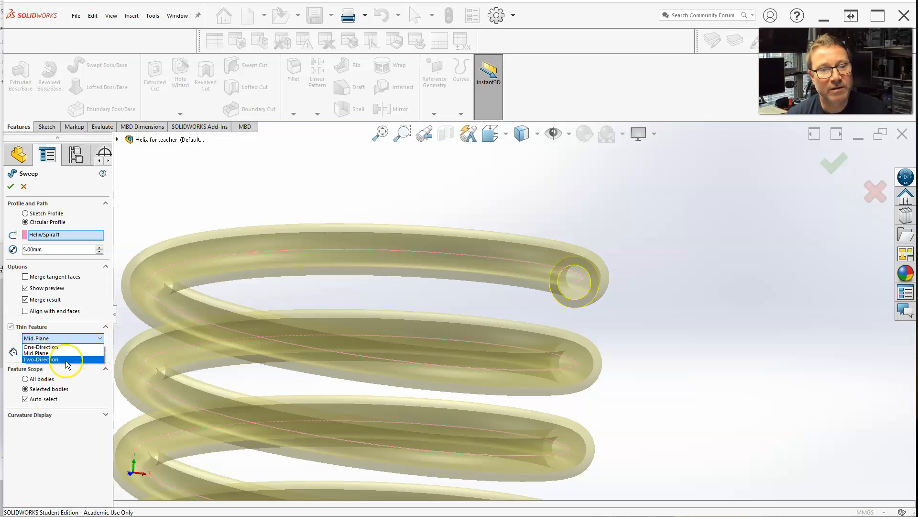
left_click(76, 359)
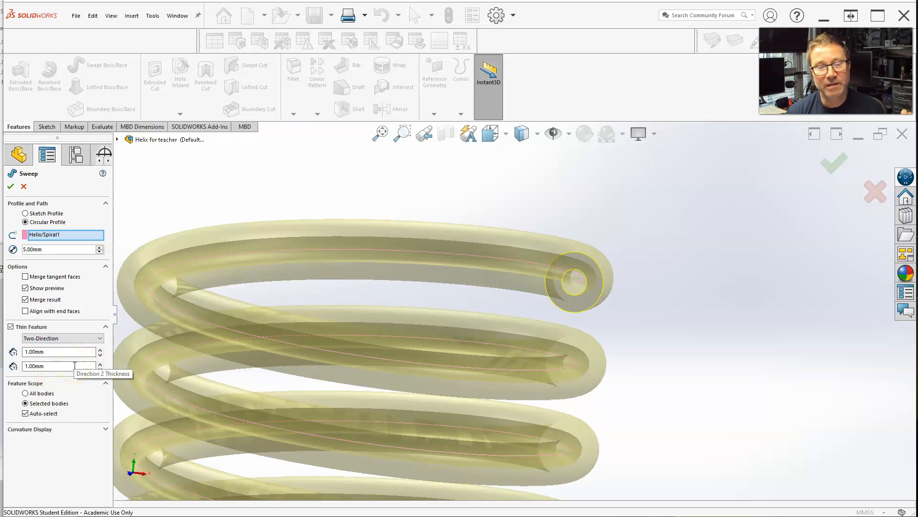
left_click(66, 338)
left_click(48, 345)
left_click(75, 368)
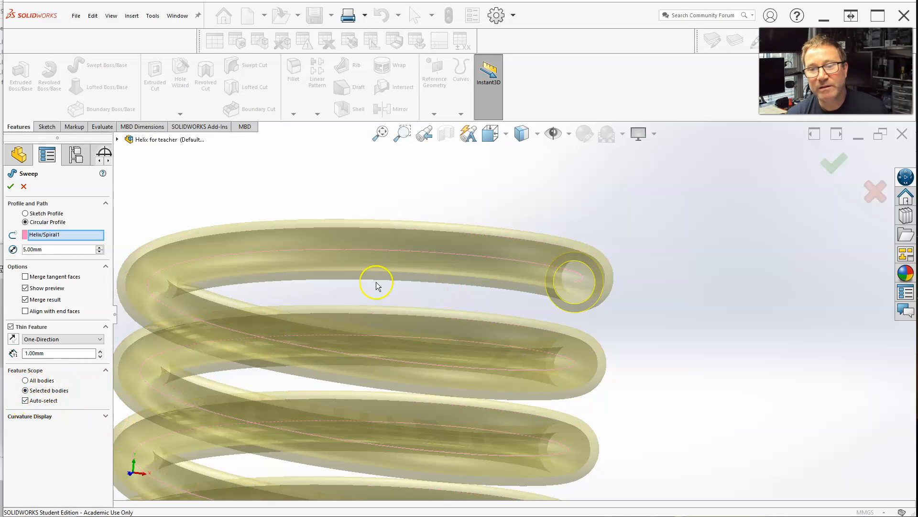
Step: Expand the sweep's curvature display options and switch the mesh preview on and back off
left_click(105, 415)
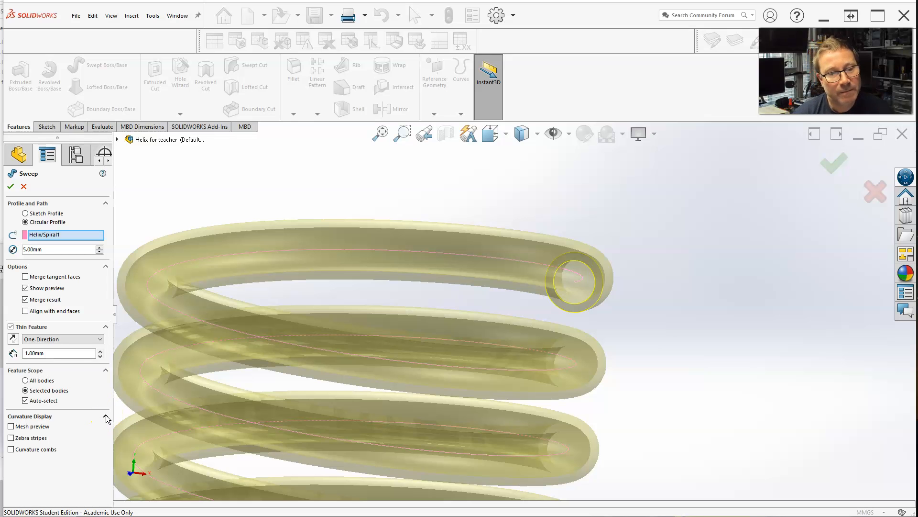
left_click(17, 426)
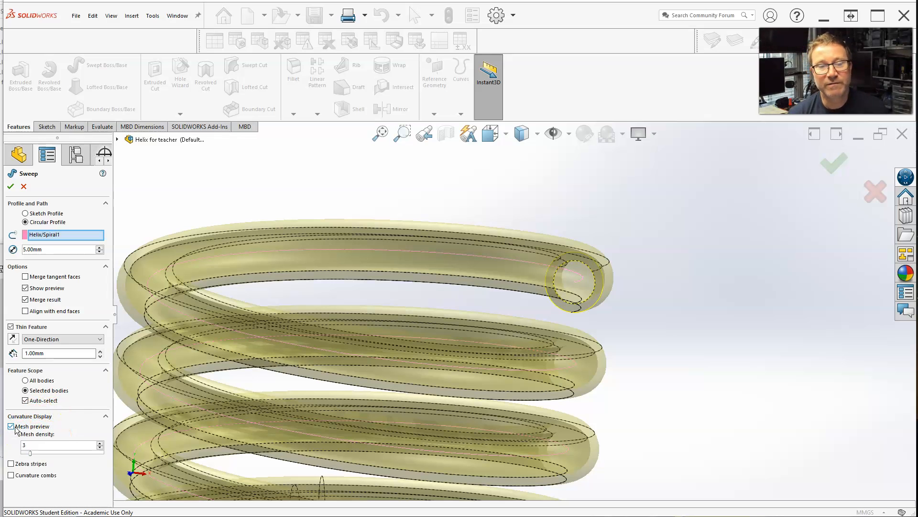
left_click(12, 427)
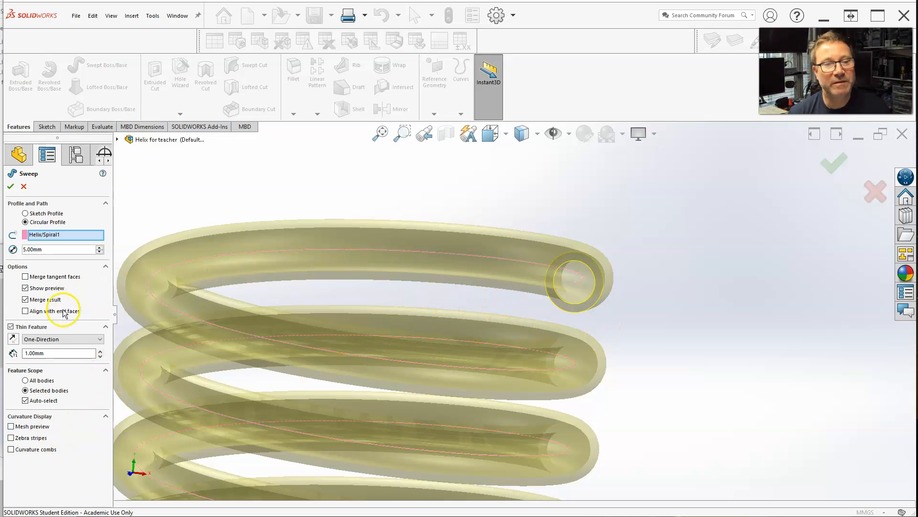
Step: Turn off the sweep's thin feature and accept the sweep as a solid coil along the helix
left_click(11, 327)
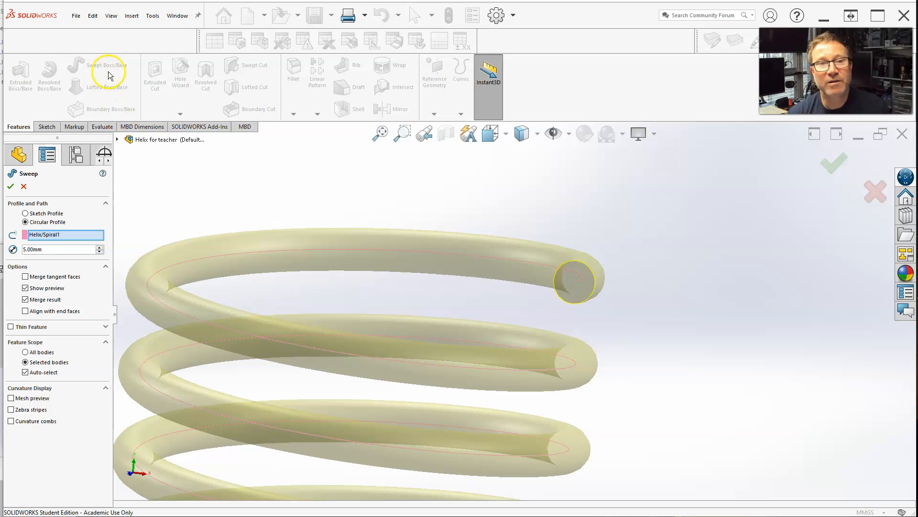
left_click(835, 164)
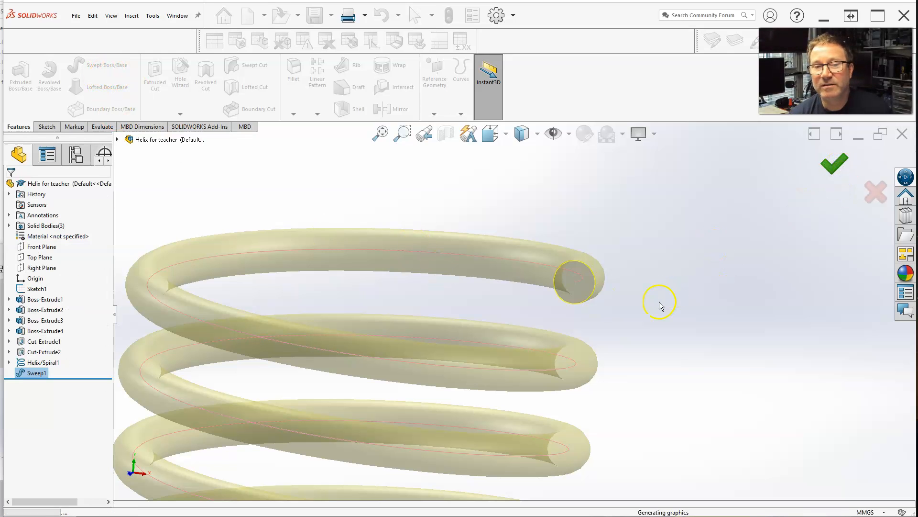
scroll(642, 320, "up", 10)
middle_click_drag(568, 368, 468, 300)
scroll(468, 299, "down", 3)
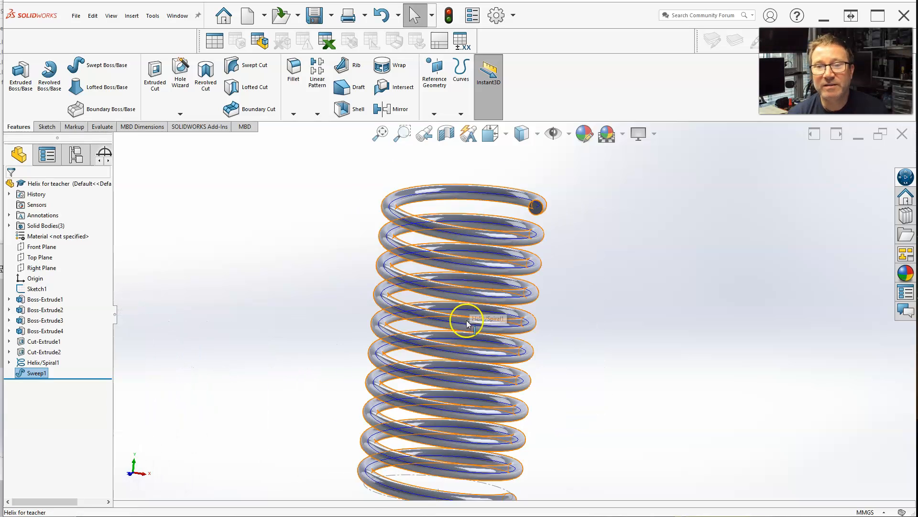
middle_click_drag(483, 357, 446, 394)
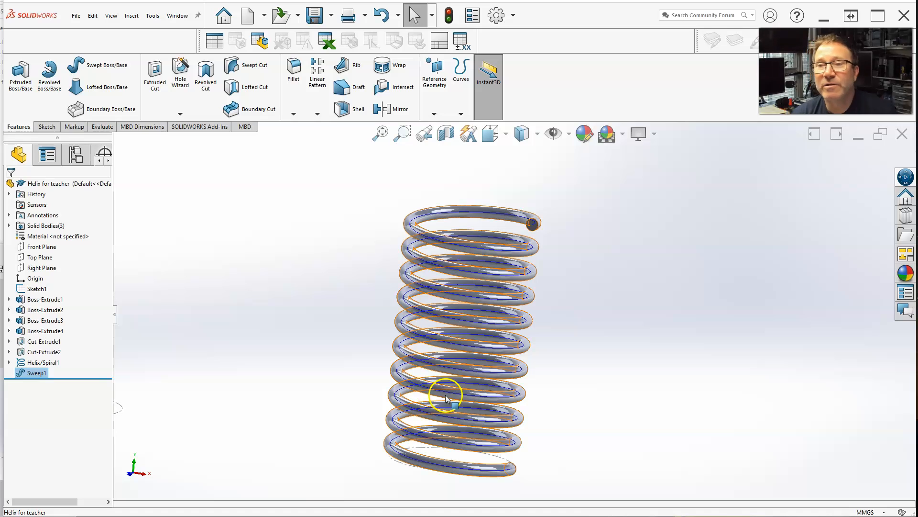